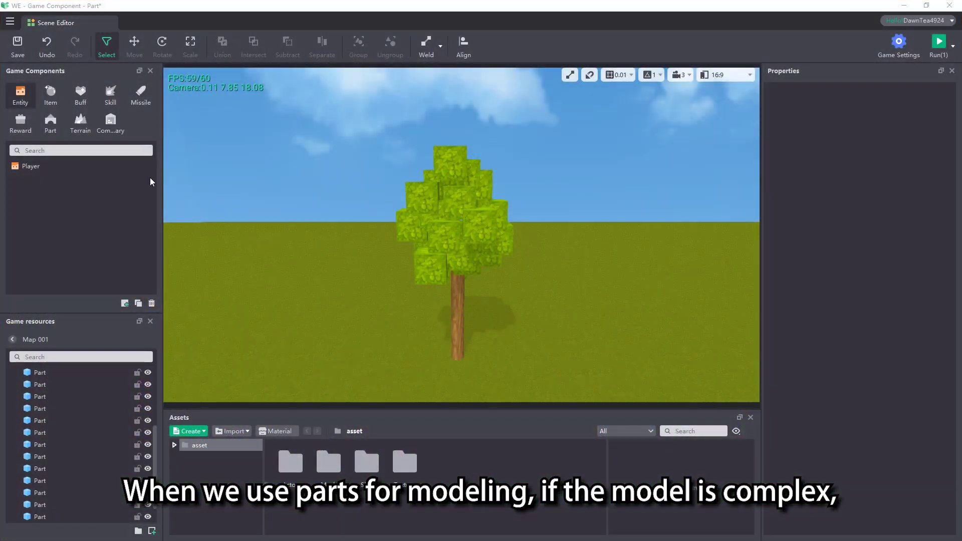
Open the Part category in Game Components to show its shapes and texture presets
click(53, 128)
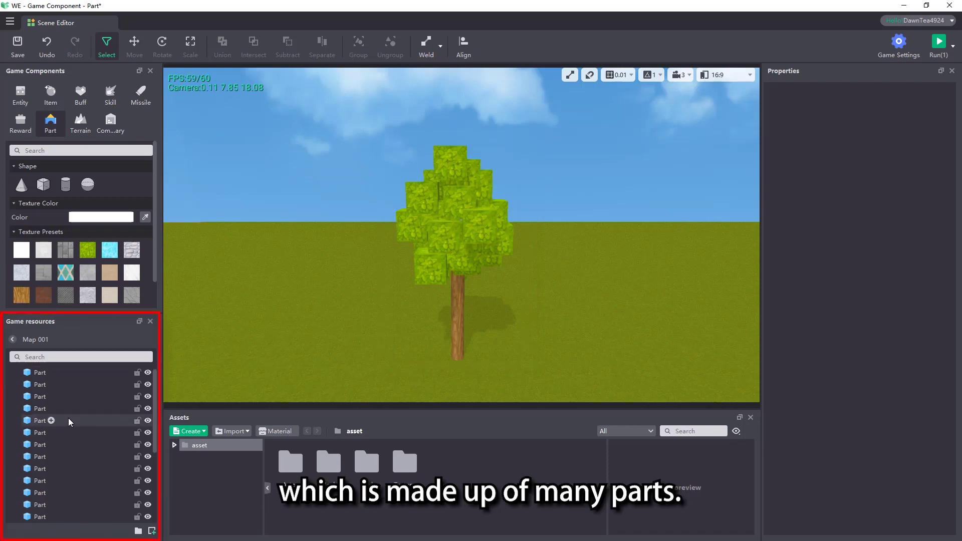
Select the whole range of tree Part rows and nudge them with the Move gizmo
scroll(68, 417, up, 2)
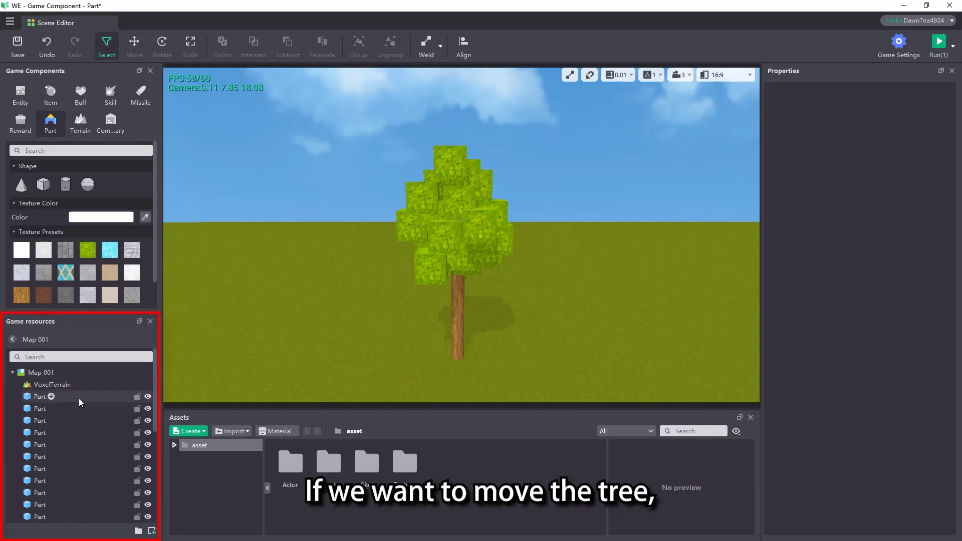
click(79, 398)
scroll(86, 401, down, 2)
shift+click(74, 503)
scroll(78, 476, up, 2)
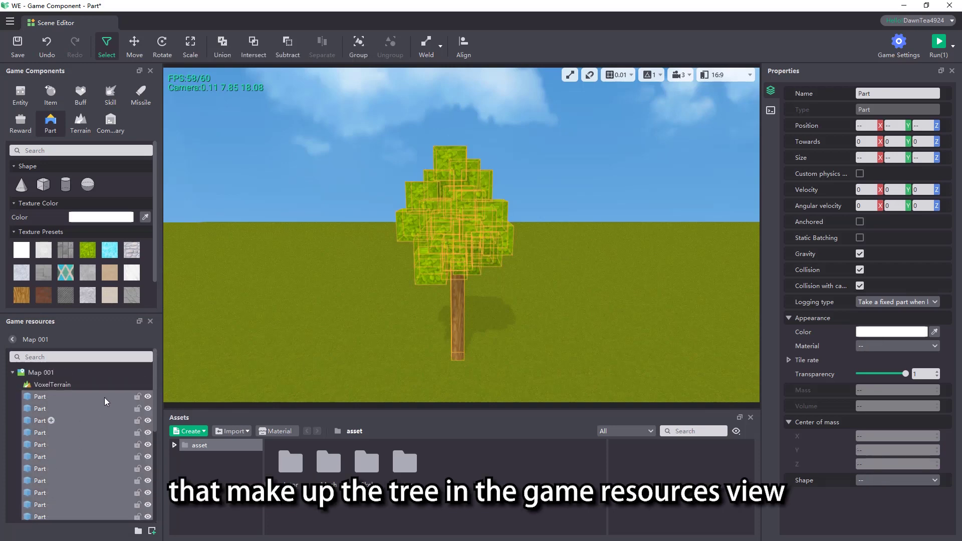
click(134, 46)
mouse_move(399, 265)
mouse_down()
mouse_move(369, 264)
mouse_move(406, 265)
mouse_up()
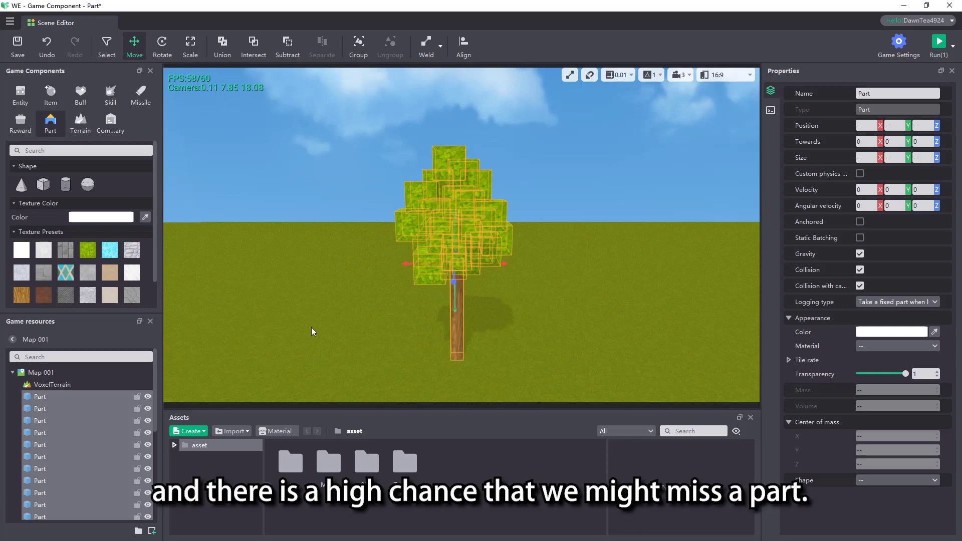
Select only the trunk part, then reselect every tree part
click(88, 413)
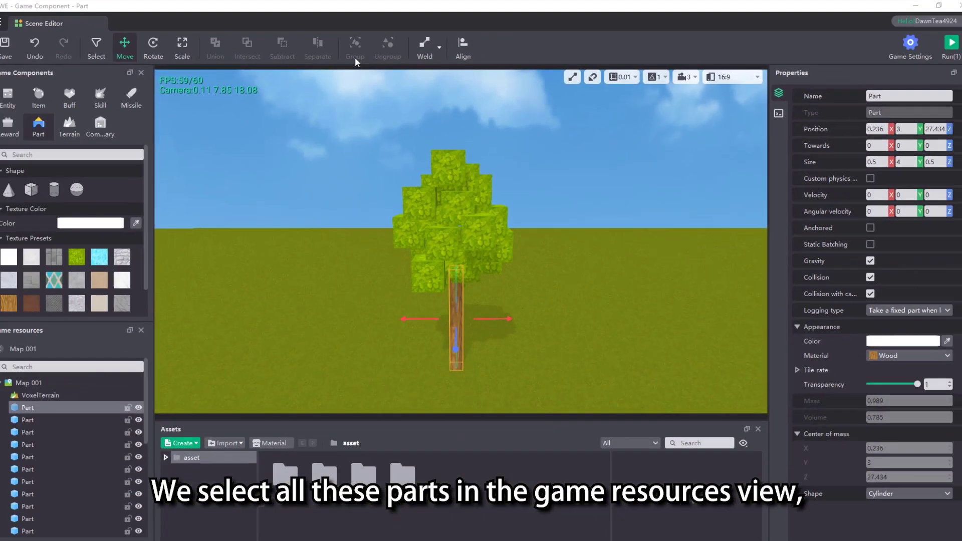
scroll(85, 436, down, 2)
shift+click(80, 505)
Group the selected tree parts into one Model and shift it slightly along X
scroll(98, 434, up, 2)
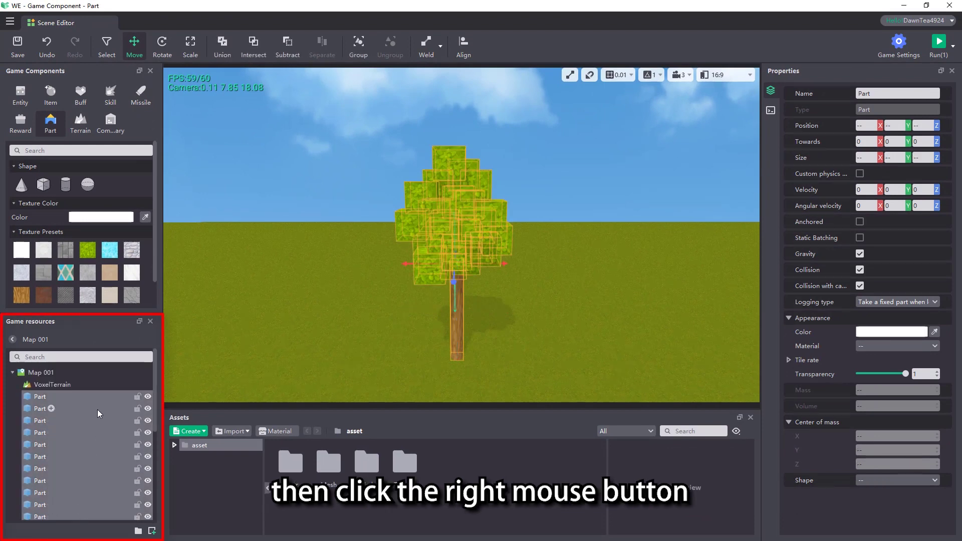
right_click(94, 396)
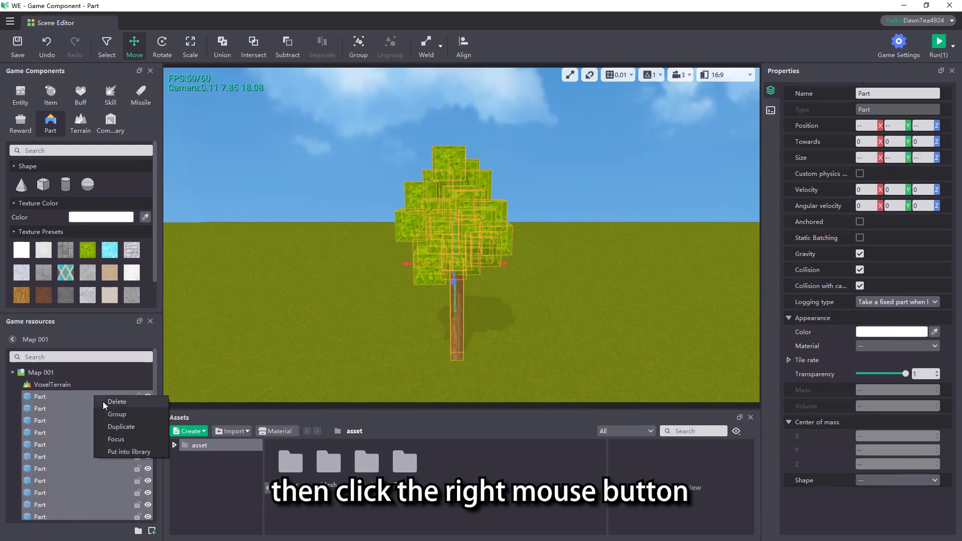
click(128, 418)
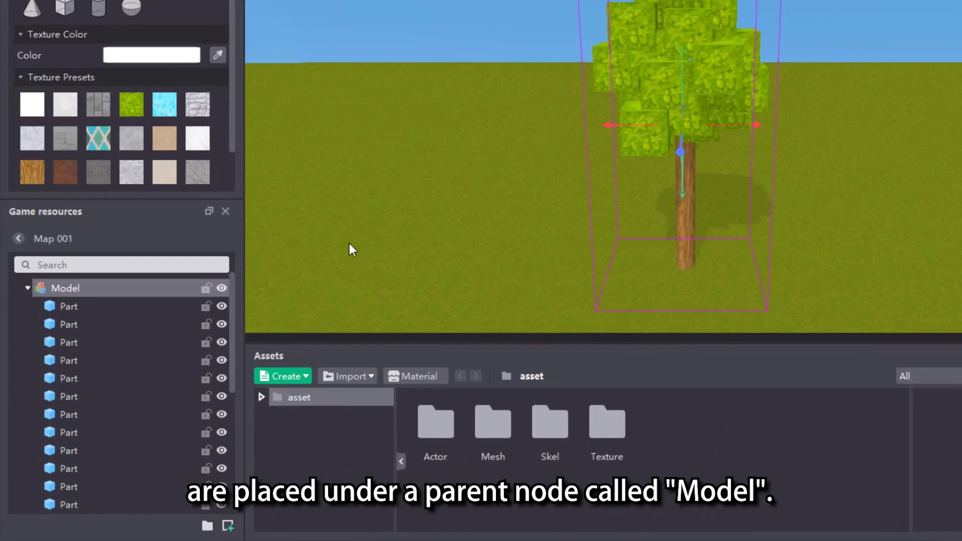
click(19, 363)
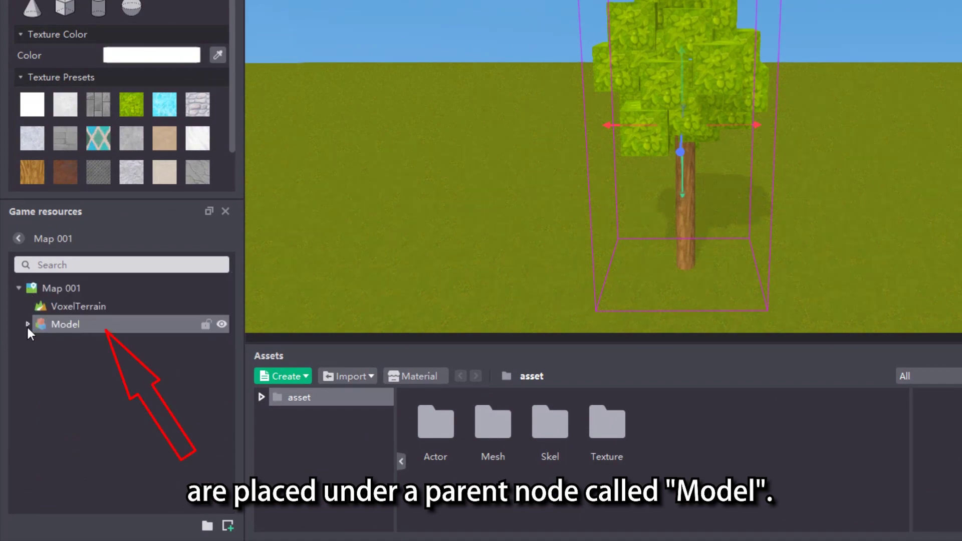
click(28, 324)
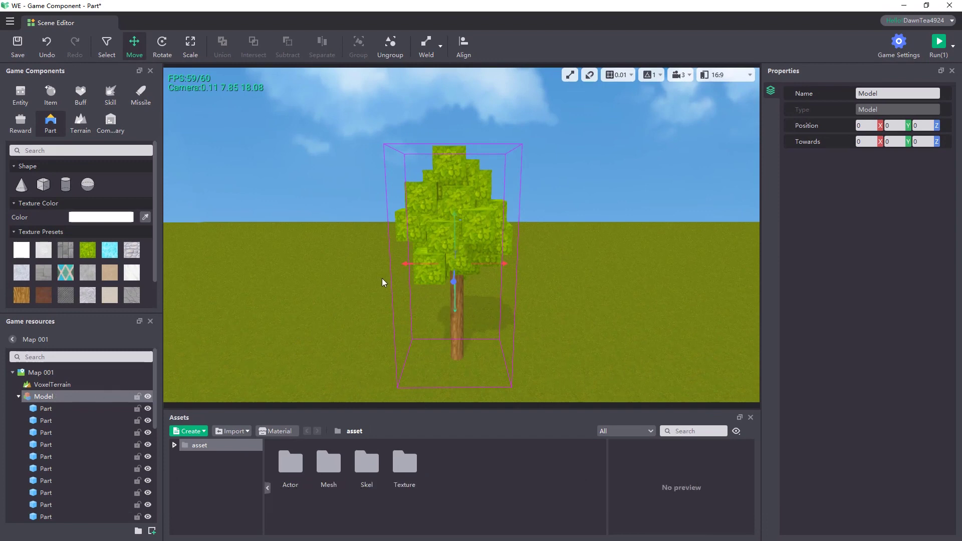
mouse_move(409, 263)
mouse_down()
mouse_move(355, 266)
mouse_move(411, 265)
mouse_up()
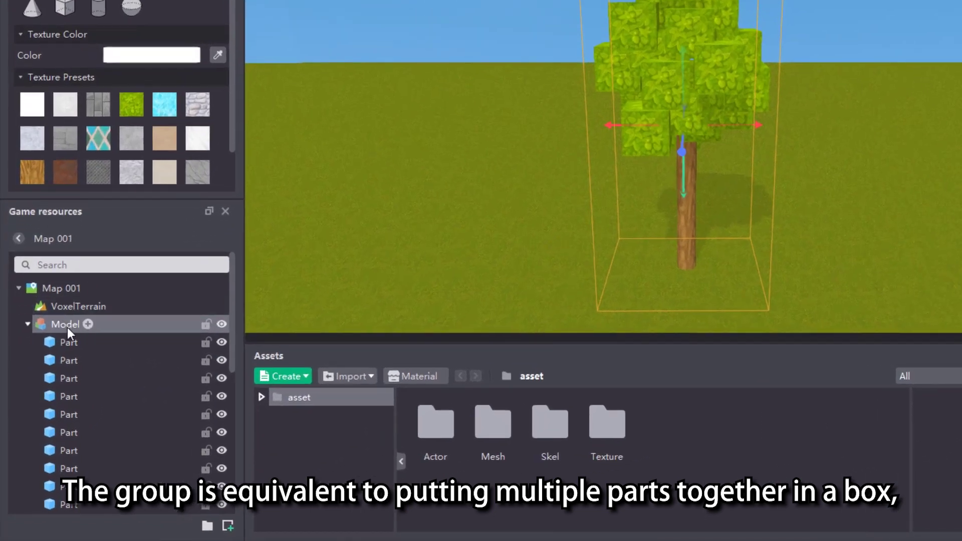
Expand the Model, select a few individual parts inside it, then reselect the whole Model
click(27, 324)
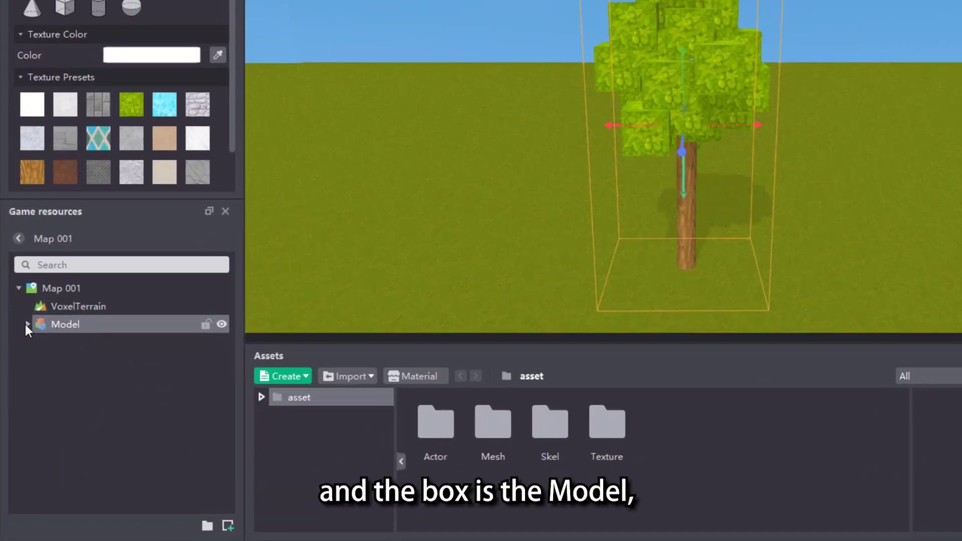
click(27, 324)
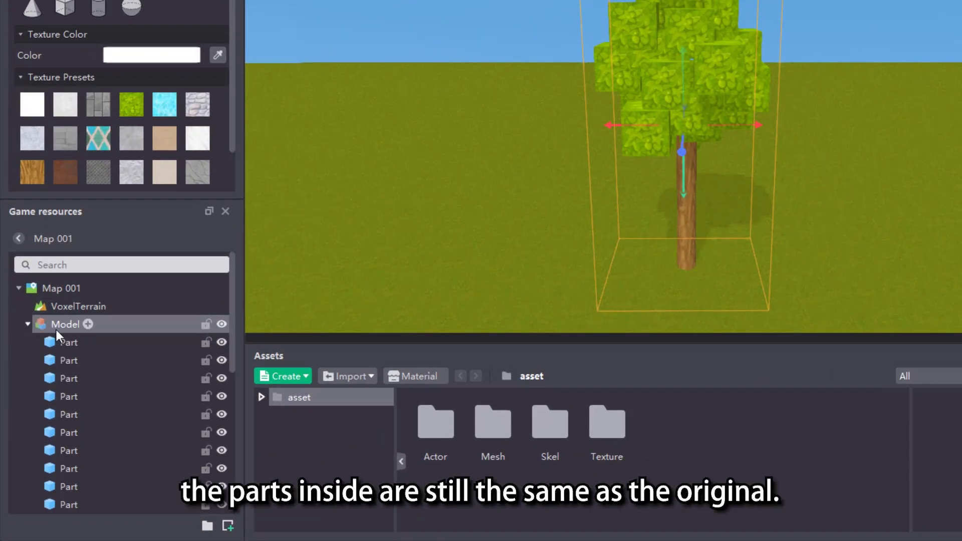
click(124, 342)
click(127, 378)
click(128, 399)
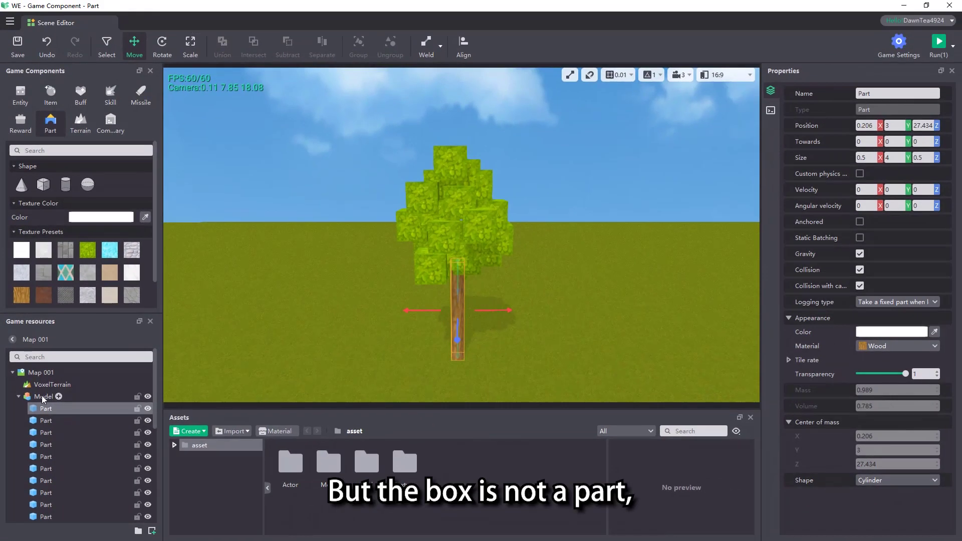
click(62, 323)
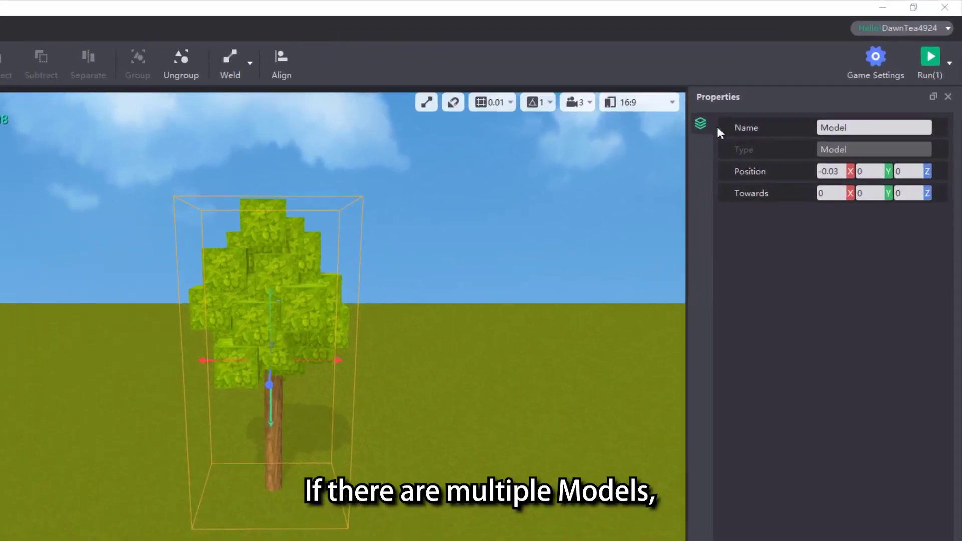
Set the Model's Name to 'Tree', then UnGroup it into separate Part objects
click(858, 94)
double_click(826, 140)
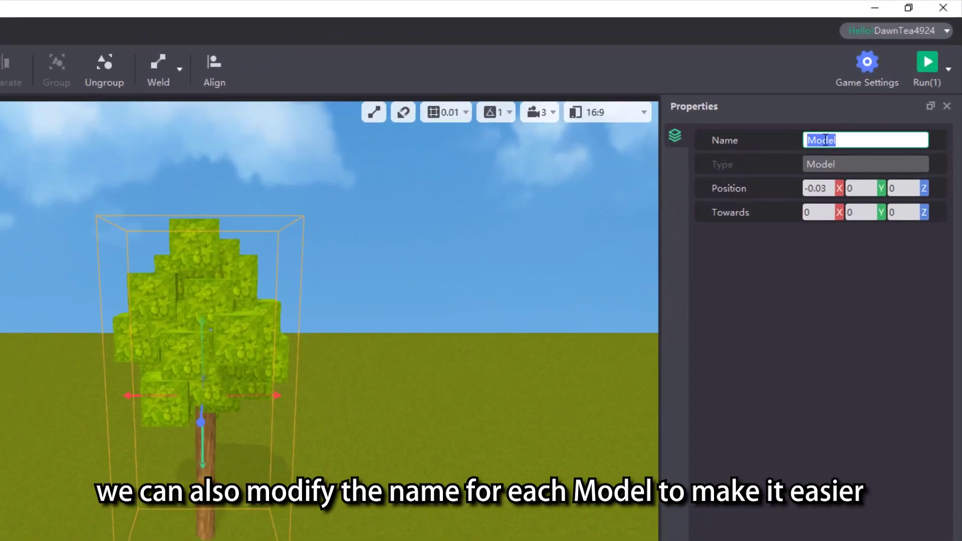
text(Tree)
key(Return)
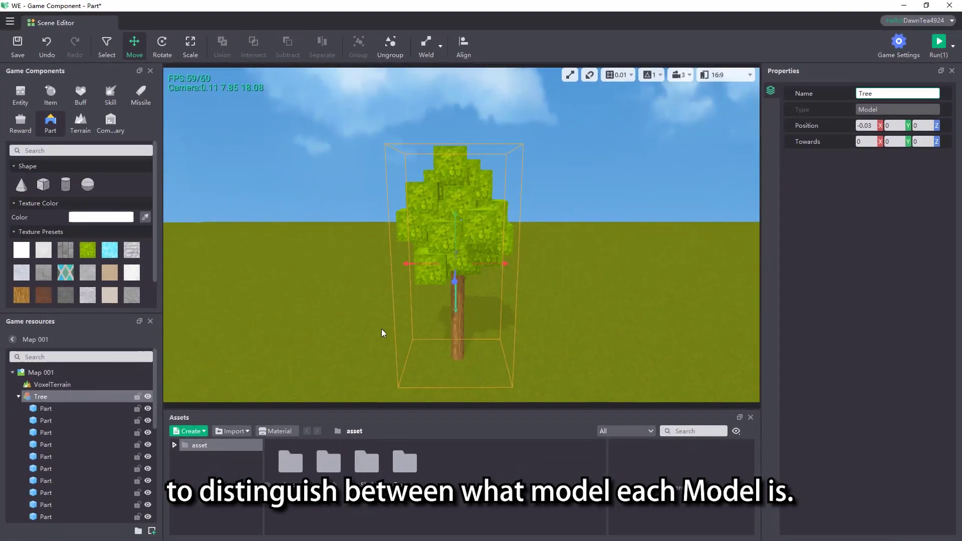
right_click(79, 395)
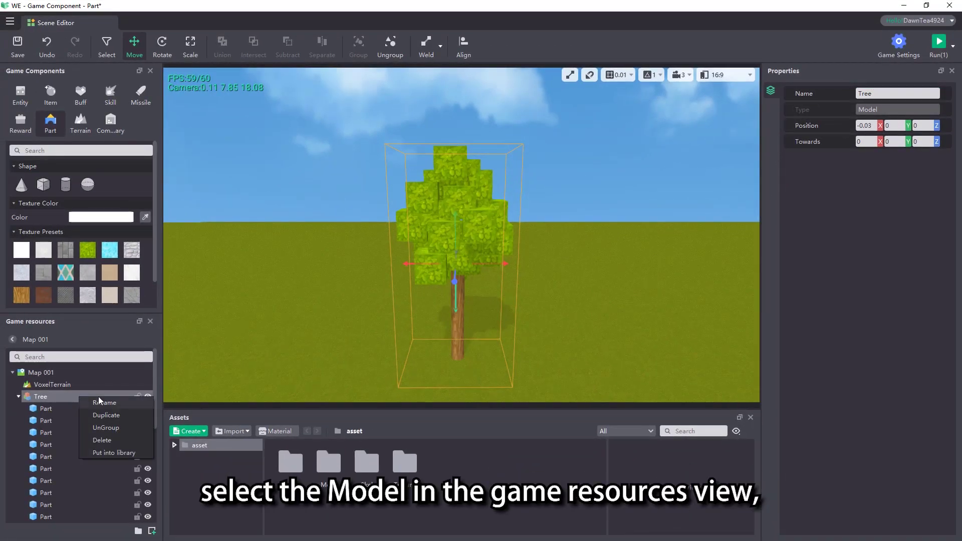
click(116, 428)
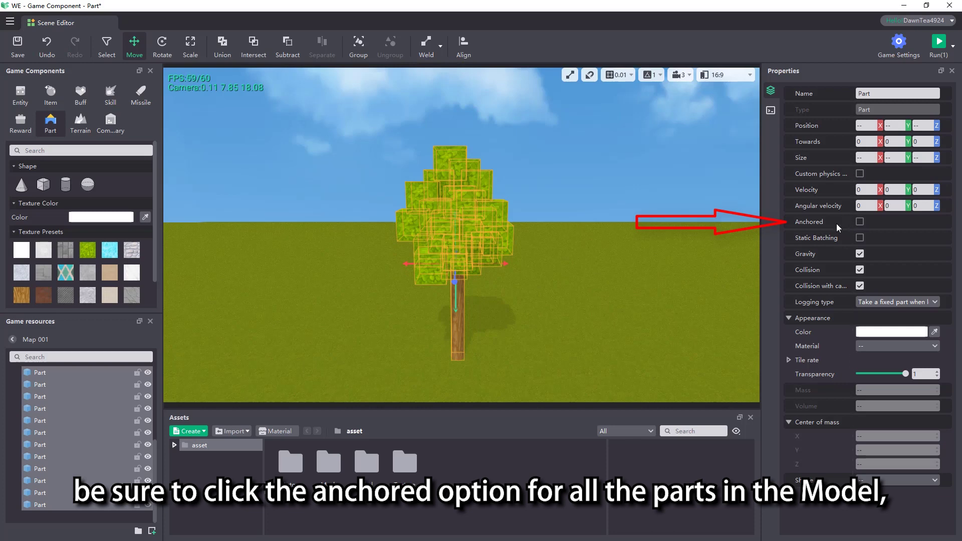
Tick Anchored in Properties for all the selected tree parts
click(859, 221)
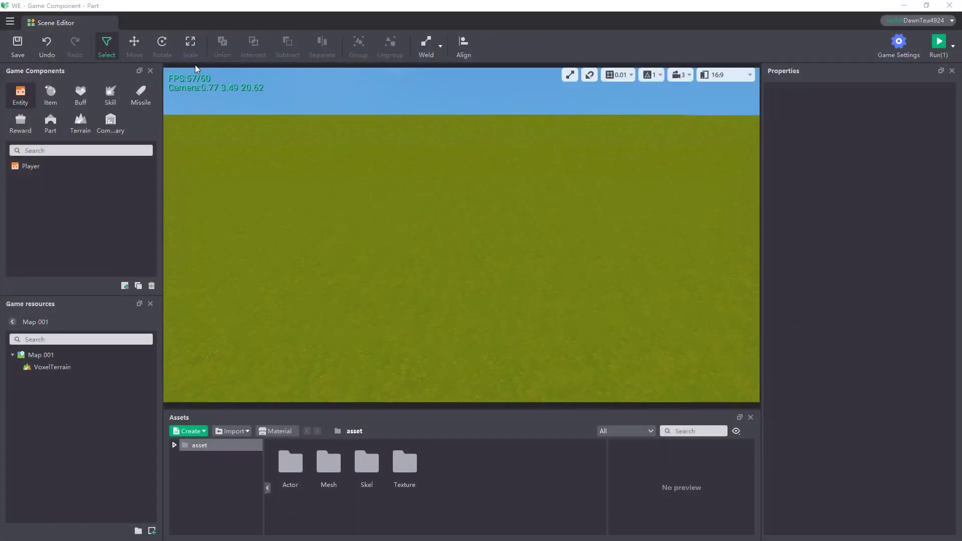
Add a cylinder and a cone from Part shapes, then start editing the cone's X position
click(51, 121)
drag(61, 184, 465, 271)
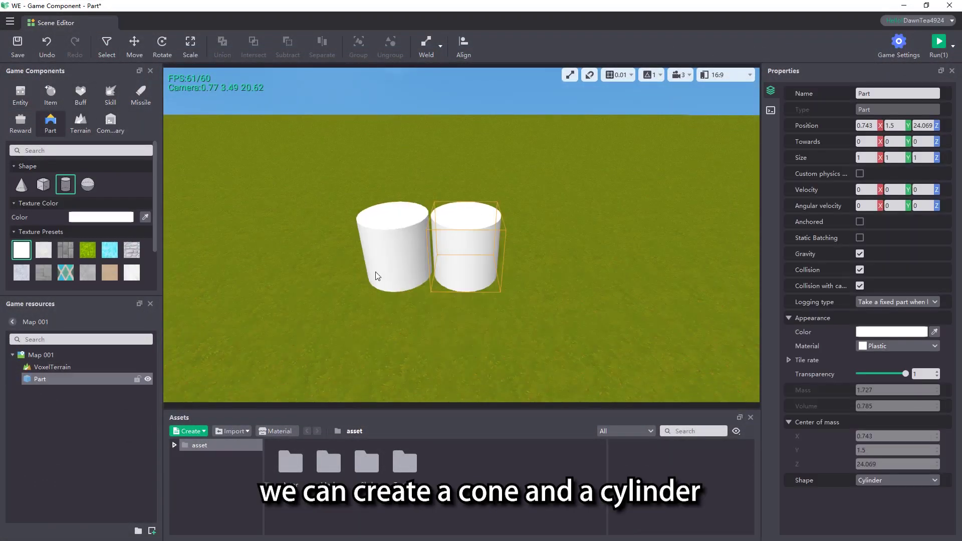
key(Escape)
drag(21, 184, 369, 274)
key(Escape)
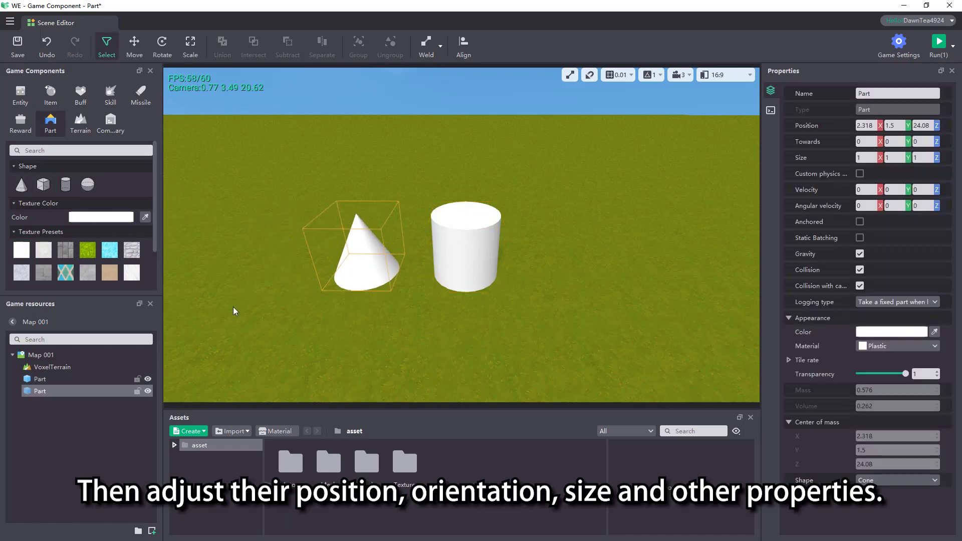
double_click(871, 126)
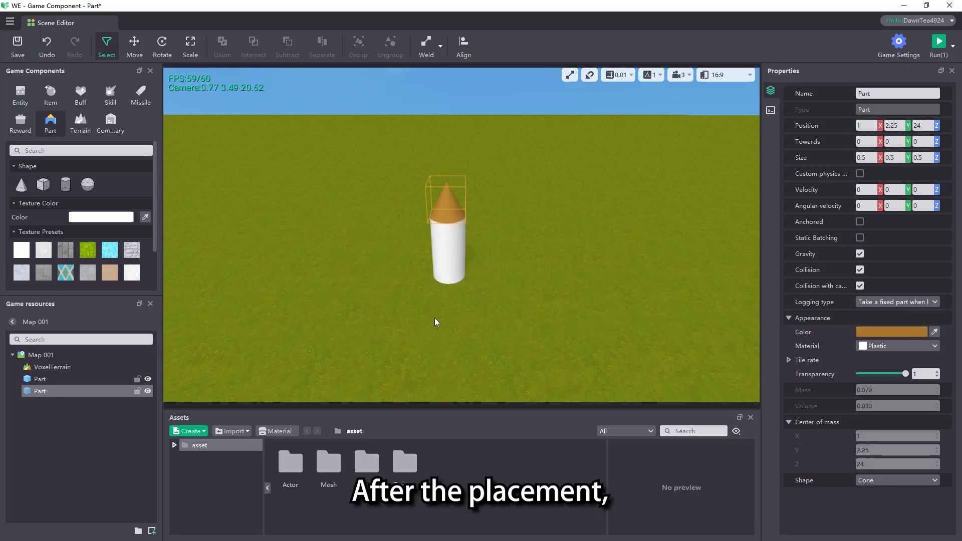
click(88, 377)
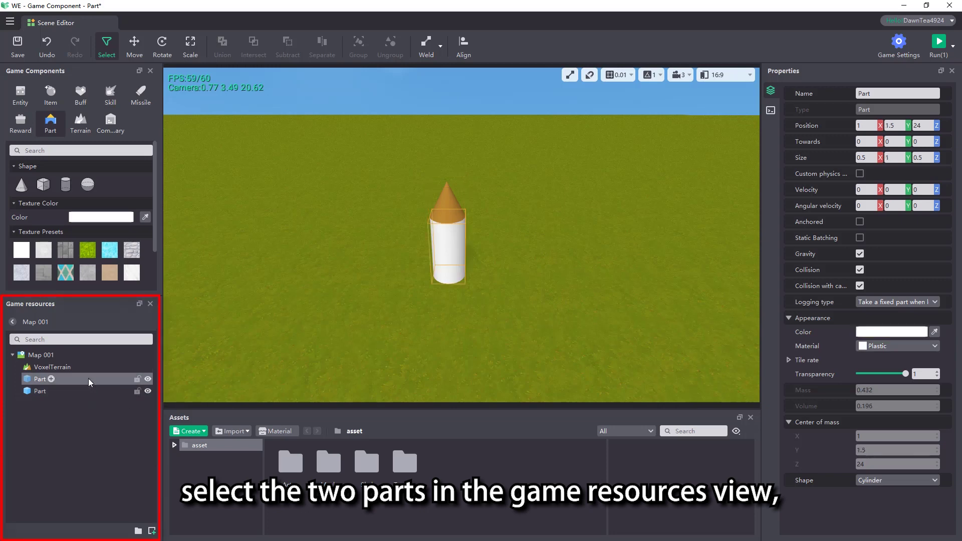
click(88, 387)
ctrl+click(87, 379)
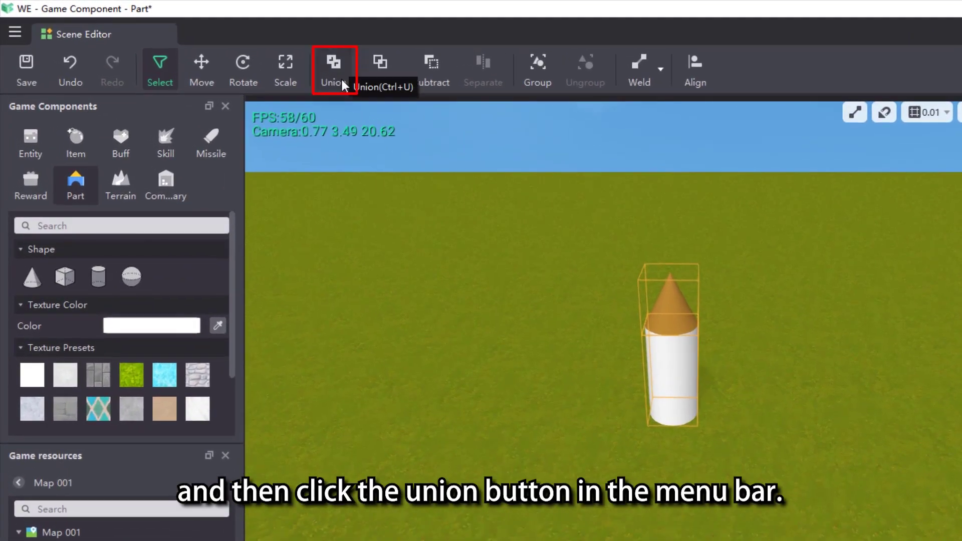
click(343, 84)
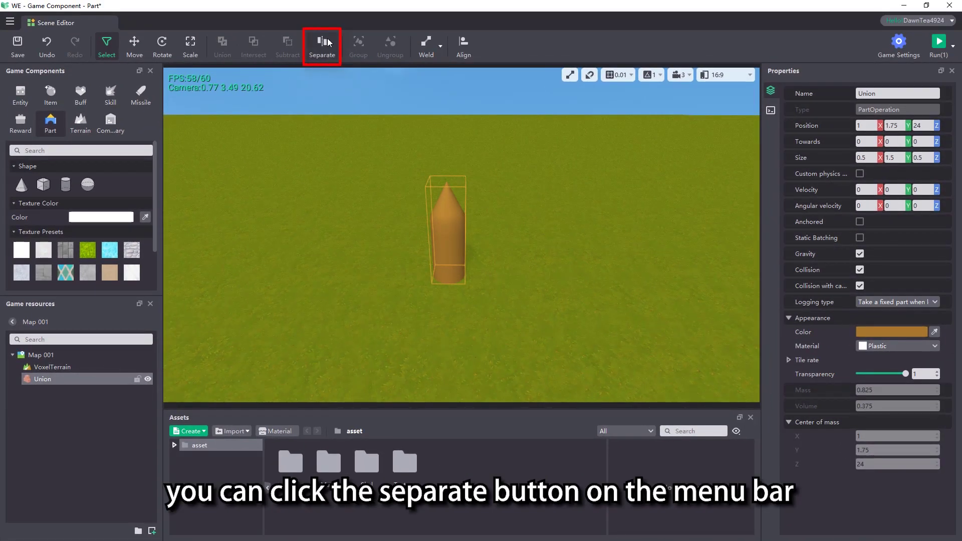
click(323, 46)
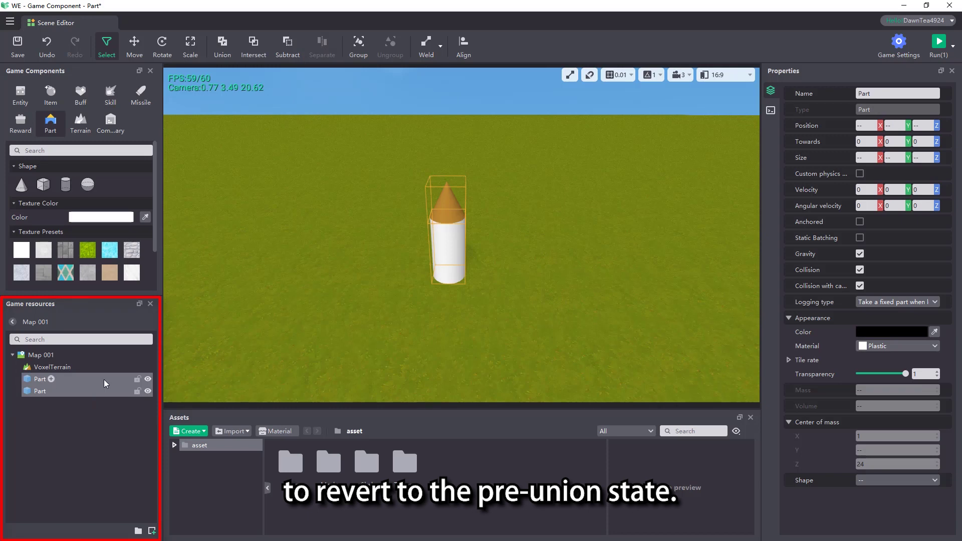
Lower the cone down into the cylinder with the Move tool
click(104, 386)
click(106, 380)
click(100, 389)
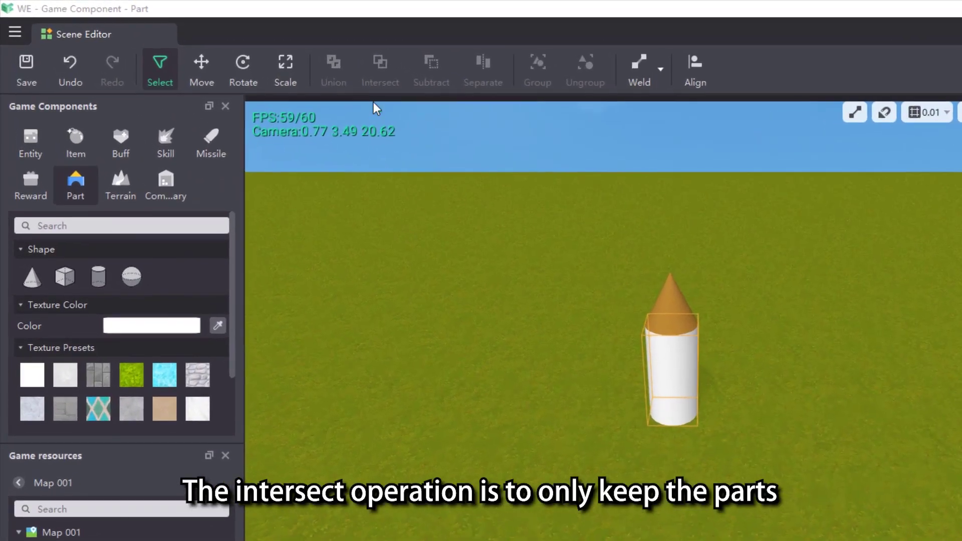
key(w)
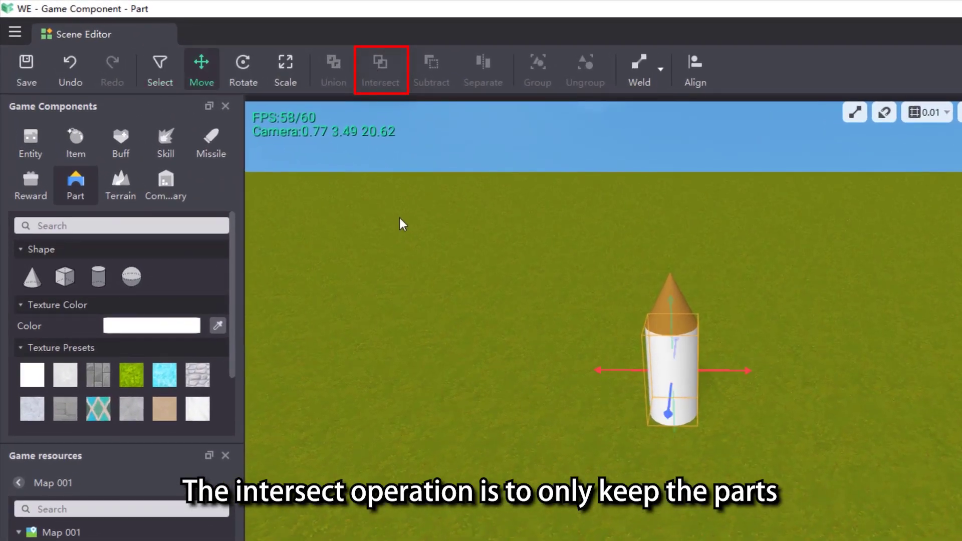
ctrl+click(668, 321)
drag(670, 223, 671, 248)
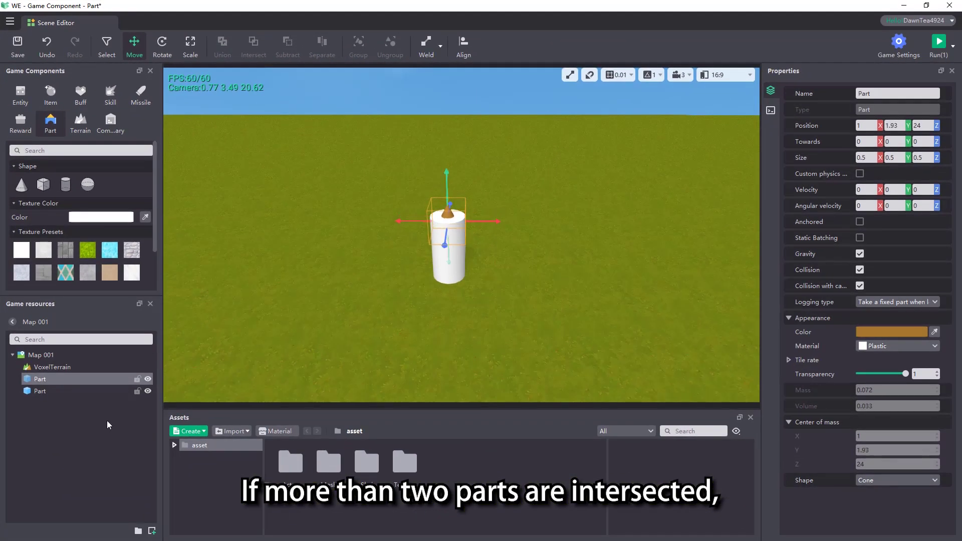
Select both parts, apply Intersect, then Separate them again
click(92, 425)
ctrl+click(89, 380)
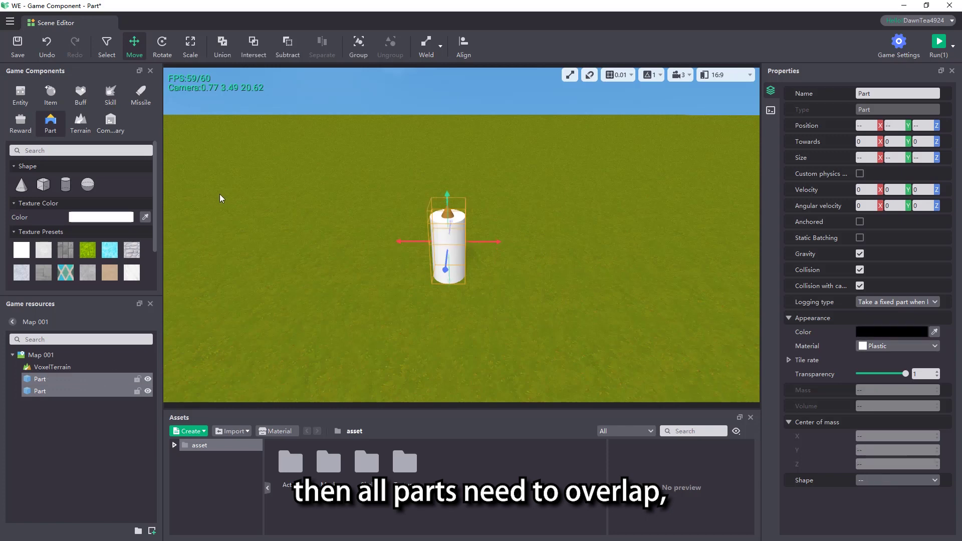
click(255, 50)
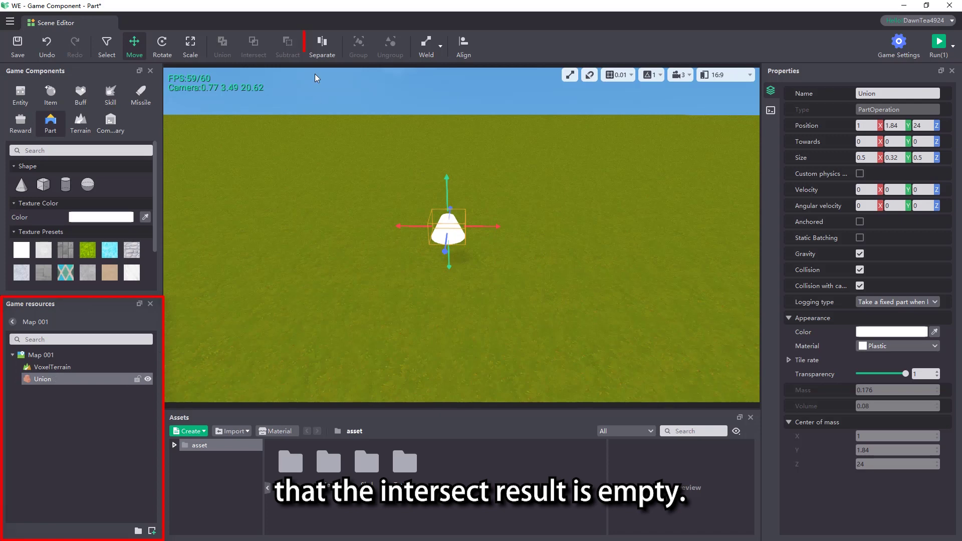
click(326, 51)
Select the orange cone's Part row in Game resources
click(99, 378)
click(99, 389)
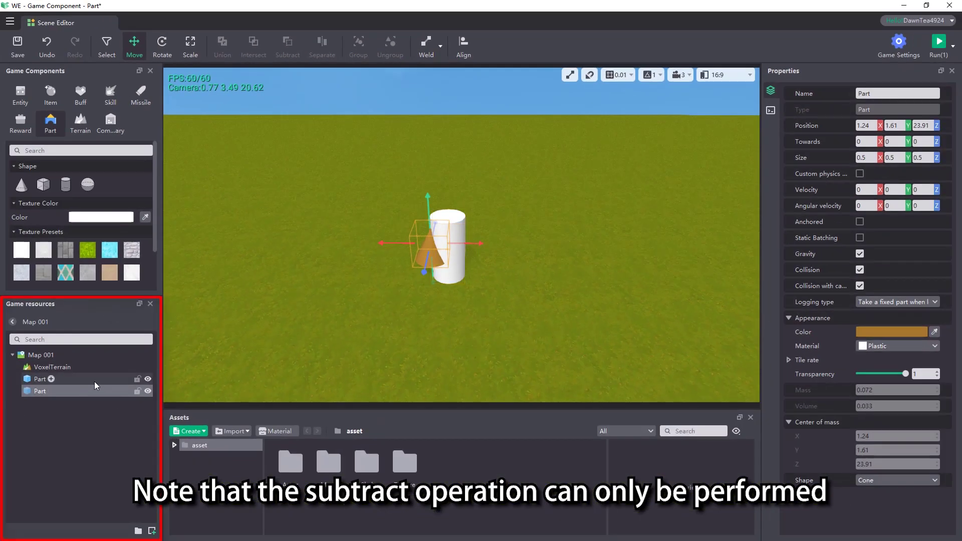
click(95, 379)
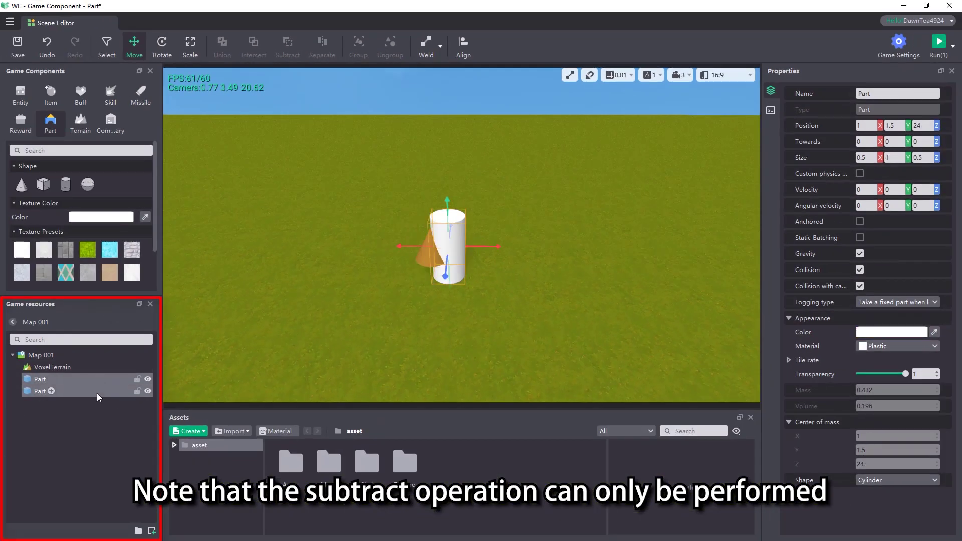
ctrl+click(97, 391)
click(289, 44)
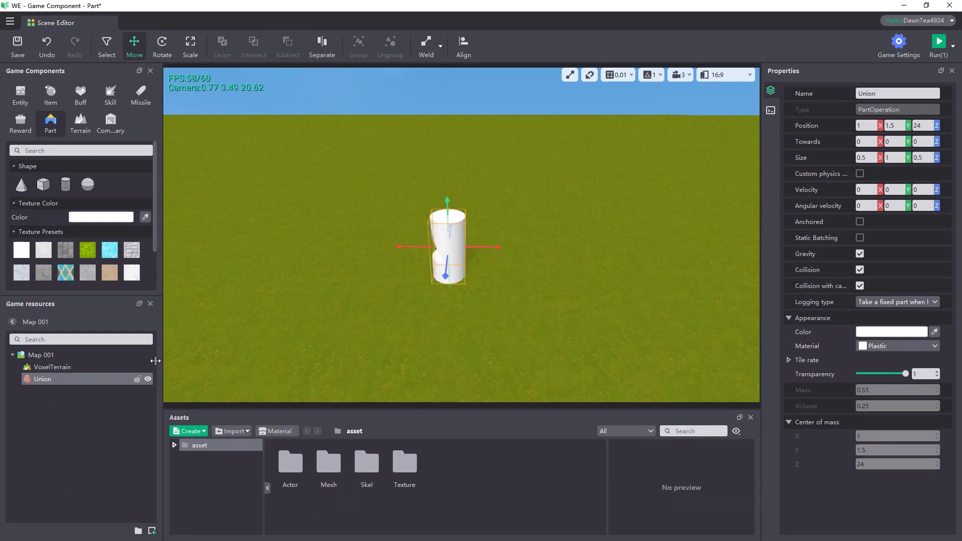
click(324, 50)
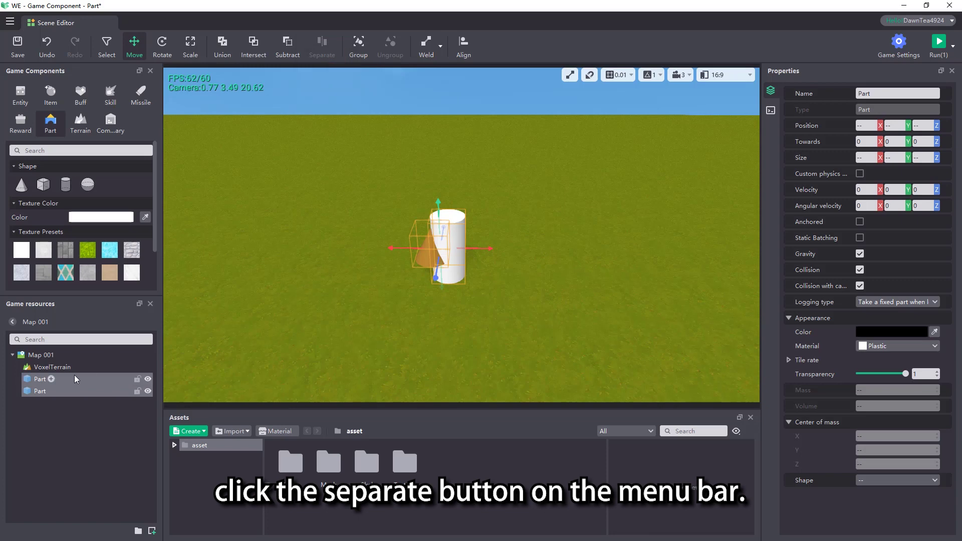
click(75, 390)
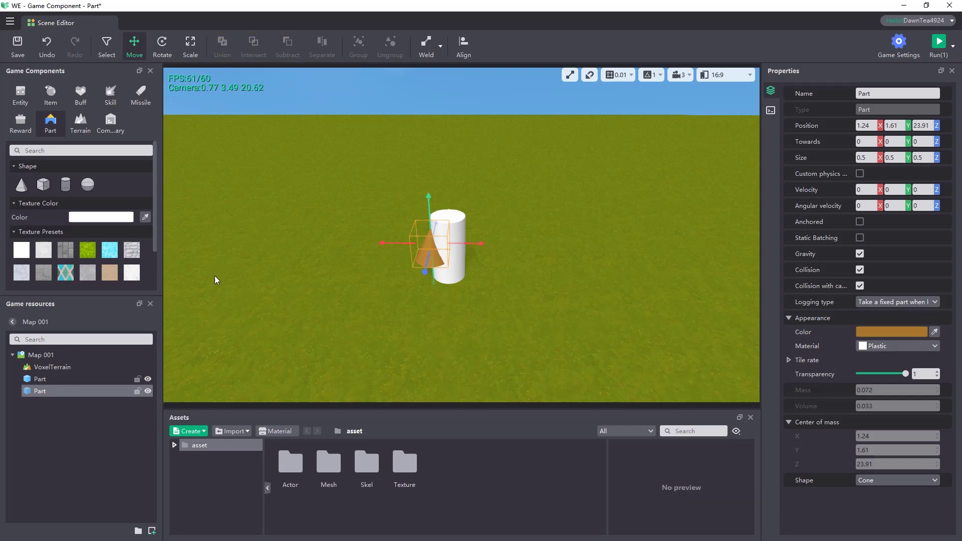
Select the merged Union, set its Appearance Color to green, and show its Edit Events page
ctrl+click(98, 380)
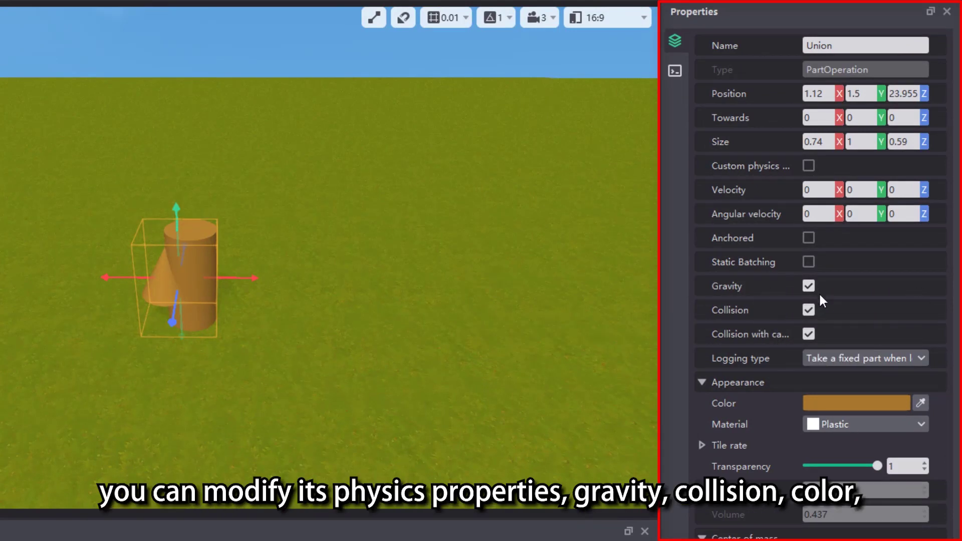
click(848, 405)
click(187, 177)
click(335, 452)
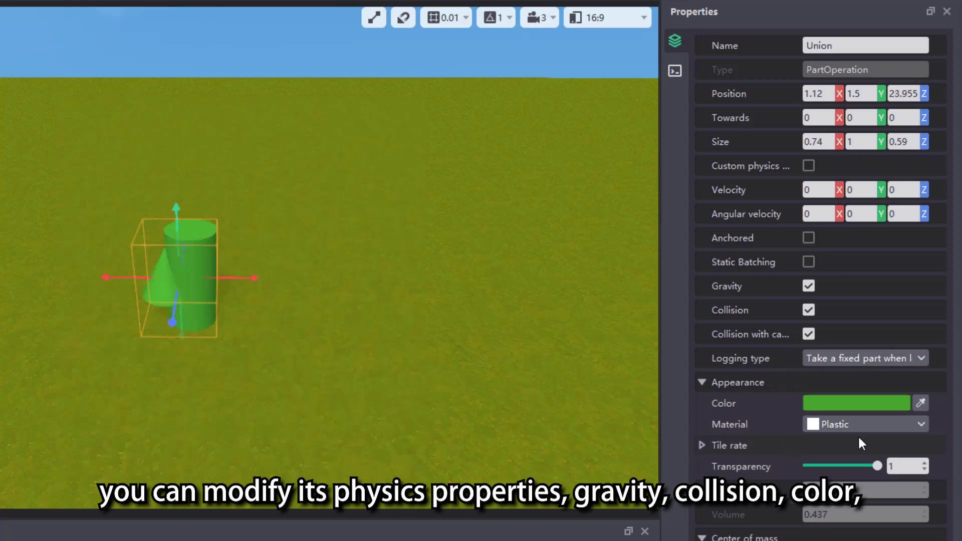
click(674, 72)
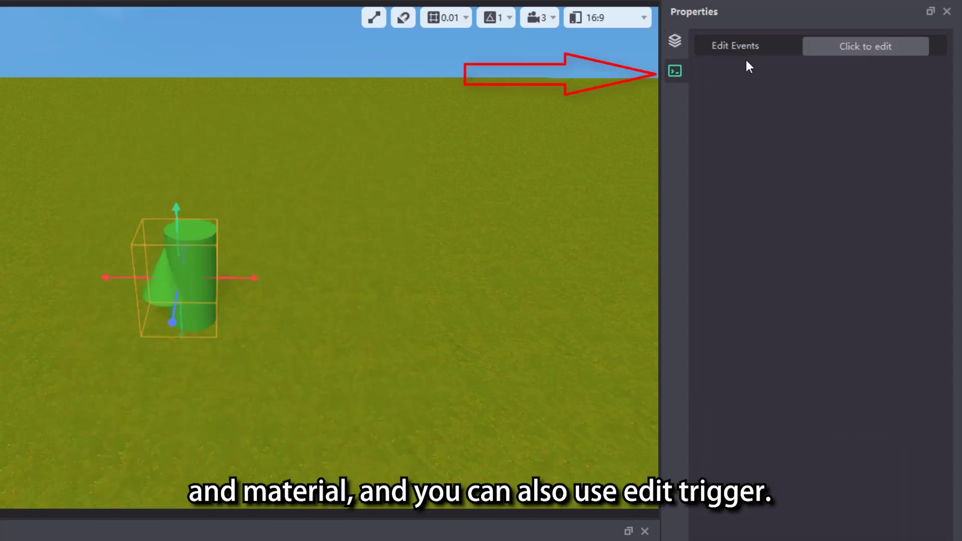
Return to Properties, open the Align Tool, and switch its Mode through left, centre and right
click(675, 41)
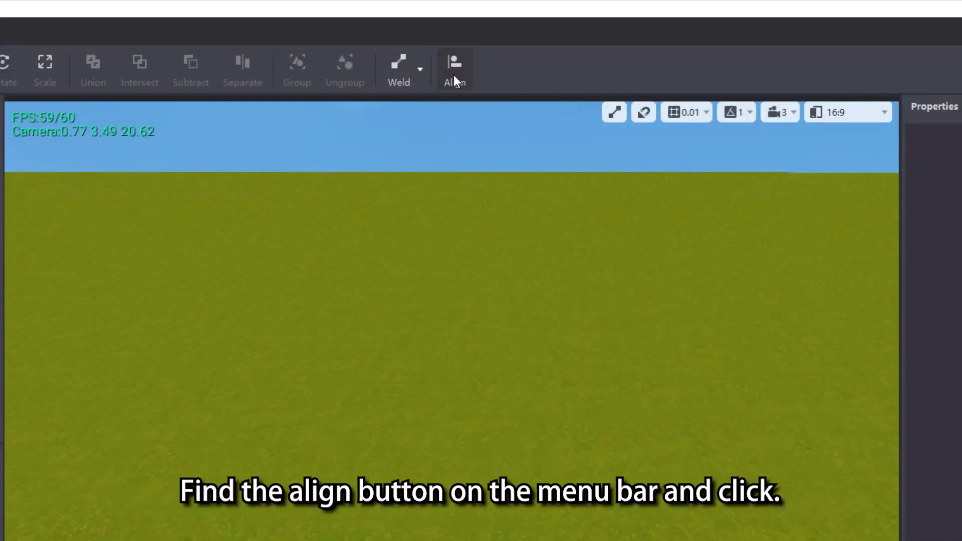
click(460, 75)
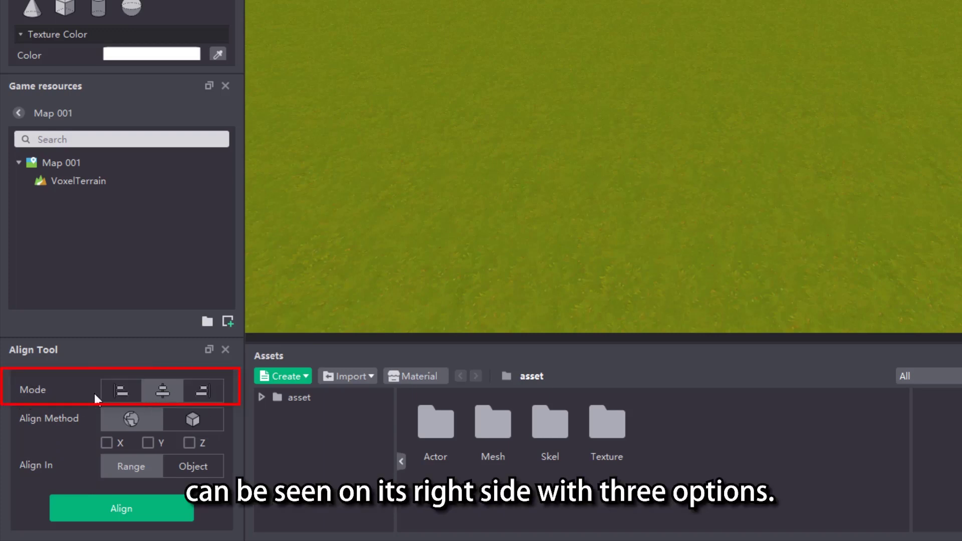
click(117, 392)
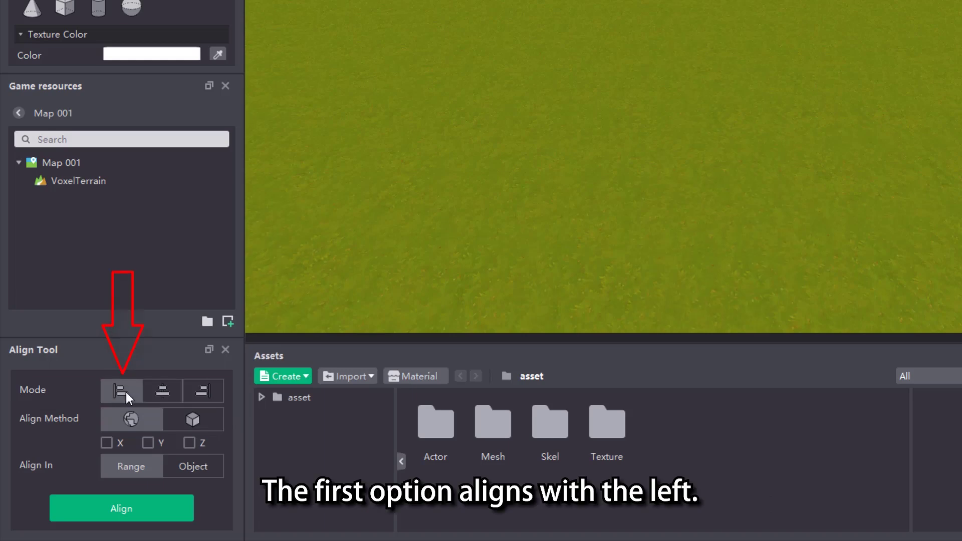
click(175, 391)
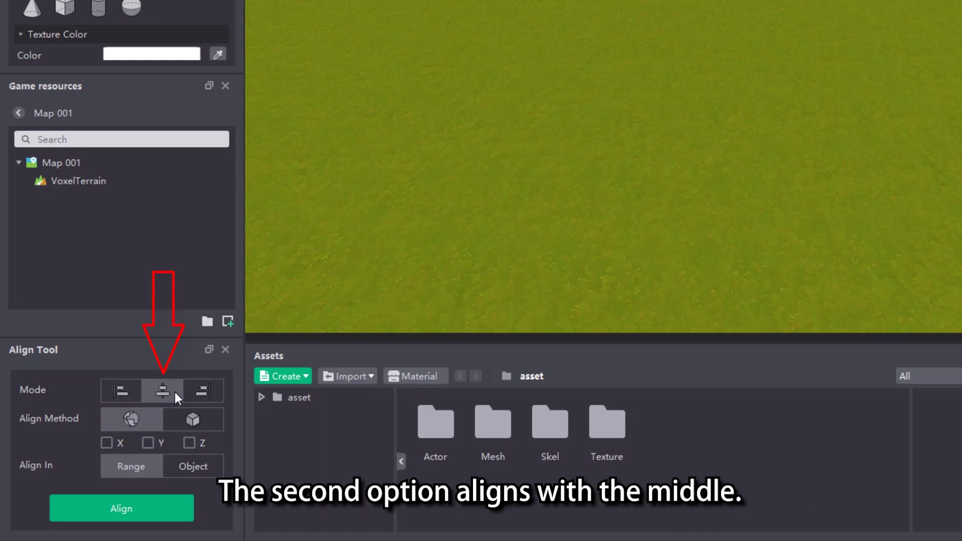
click(218, 392)
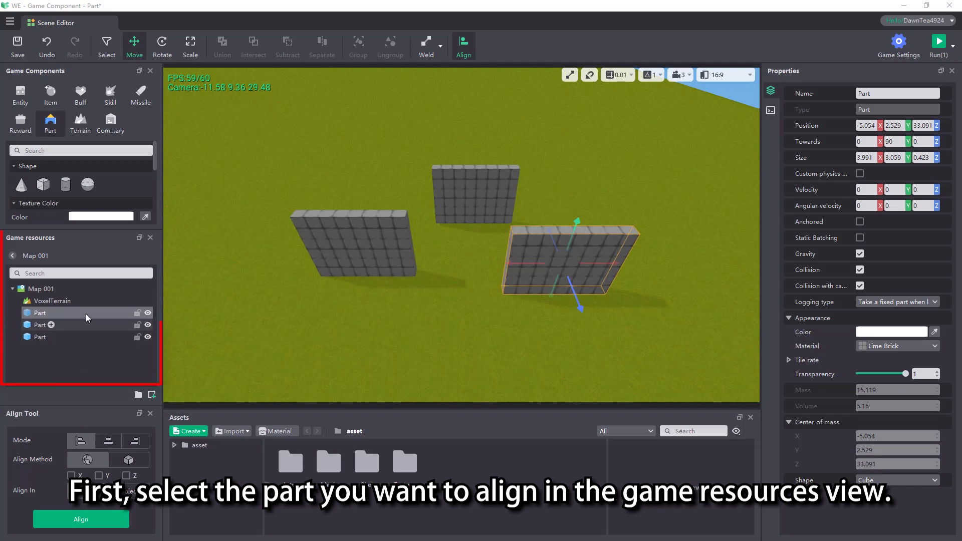
Select all three walls, enable the X axis, and settle on left alignment after previewing centre and right
shift+click(88, 338)
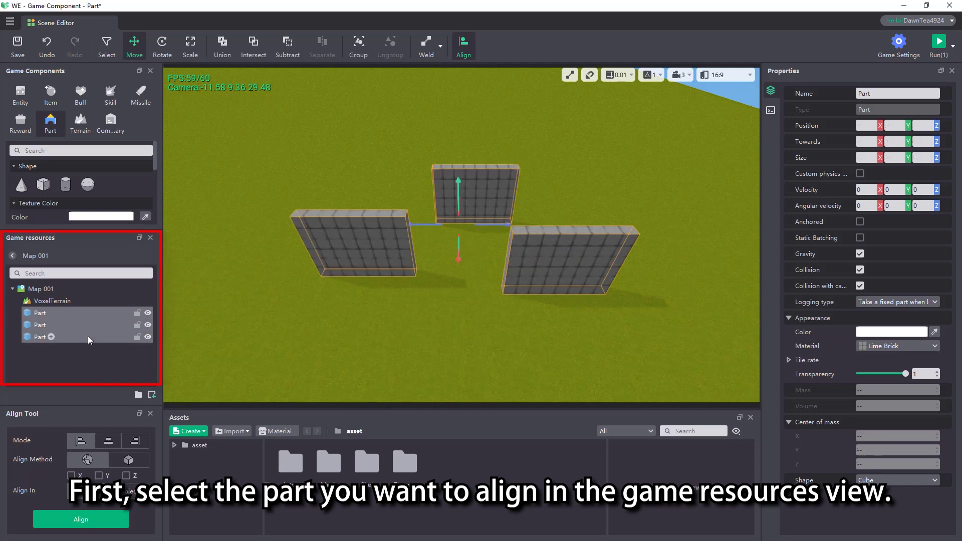
click(72, 475)
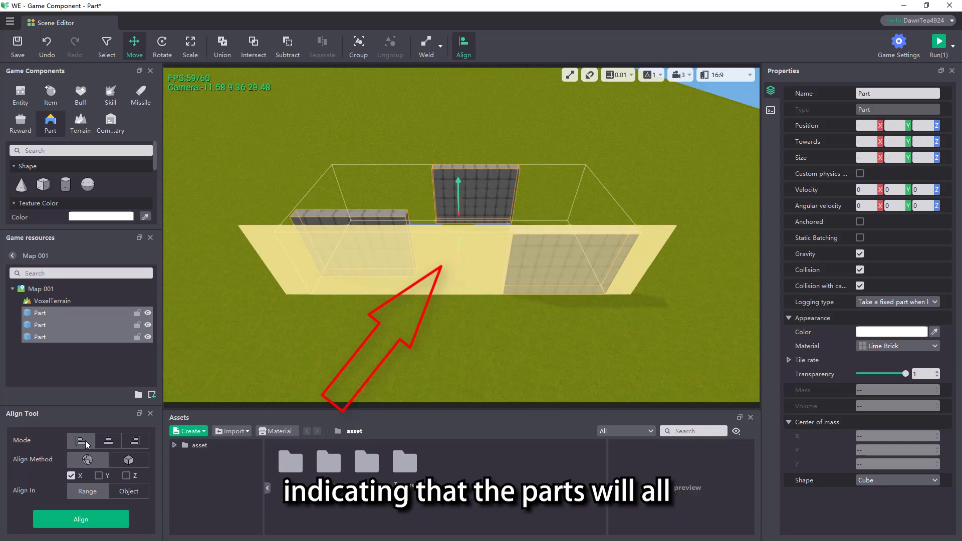
click(110, 441)
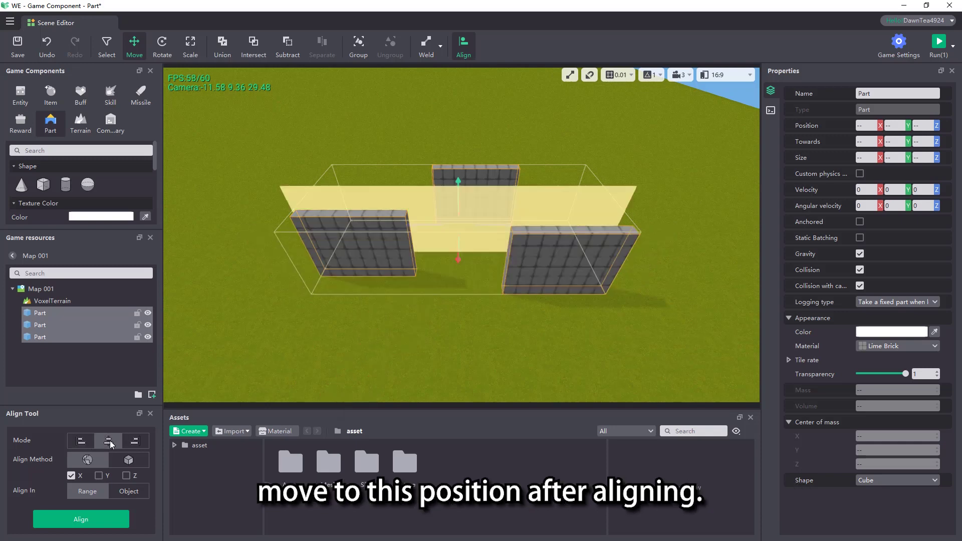
click(134, 442)
click(111, 441)
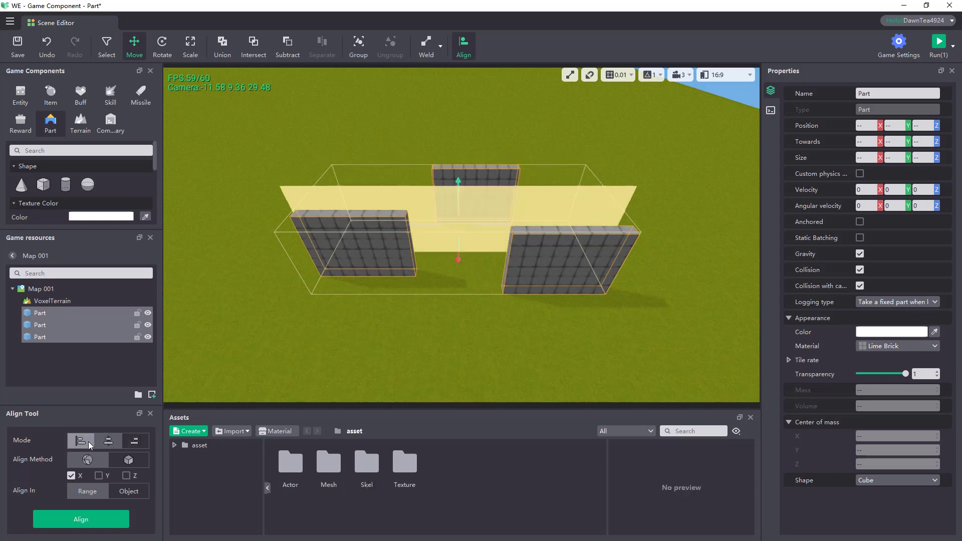
click(82, 444)
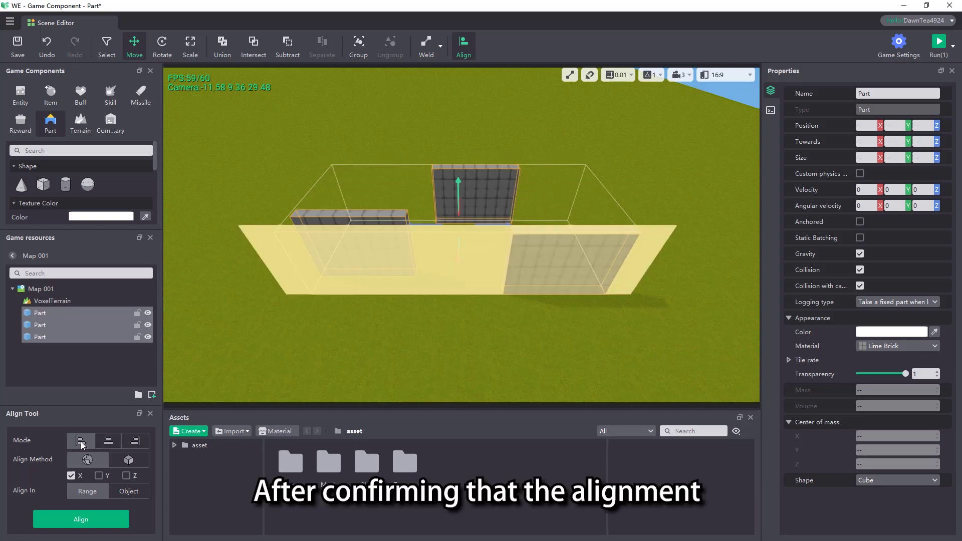
Apply the left X-axis alignment to the three walls, then deselect them
click(83, 521)
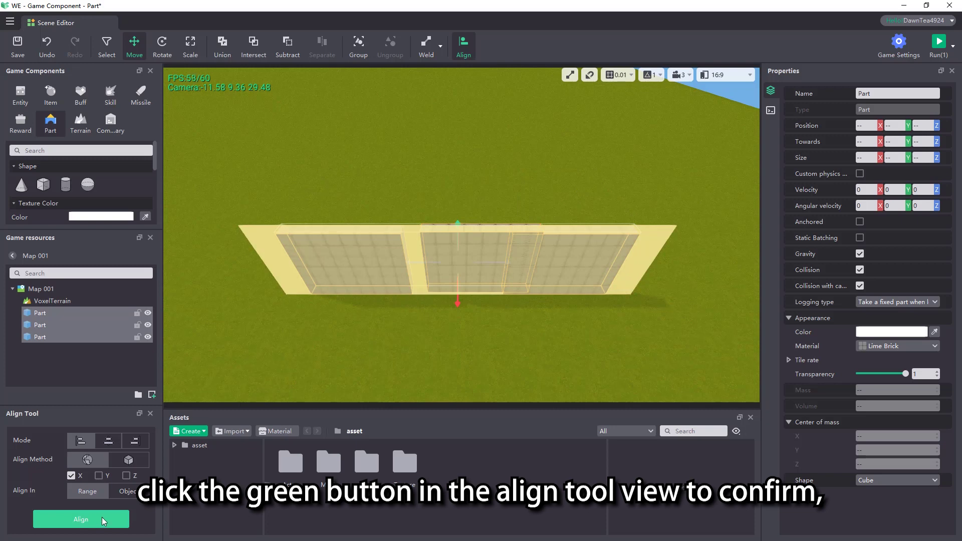
click(101, 517)
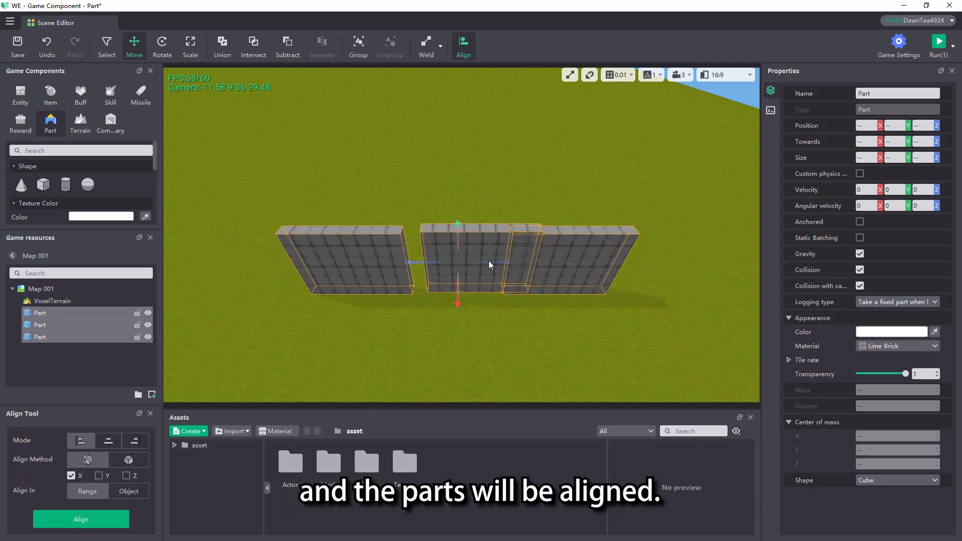
click(413, 287)
Undo the wall alignment and compare the local and world Align Method options
key(ctrl+z)
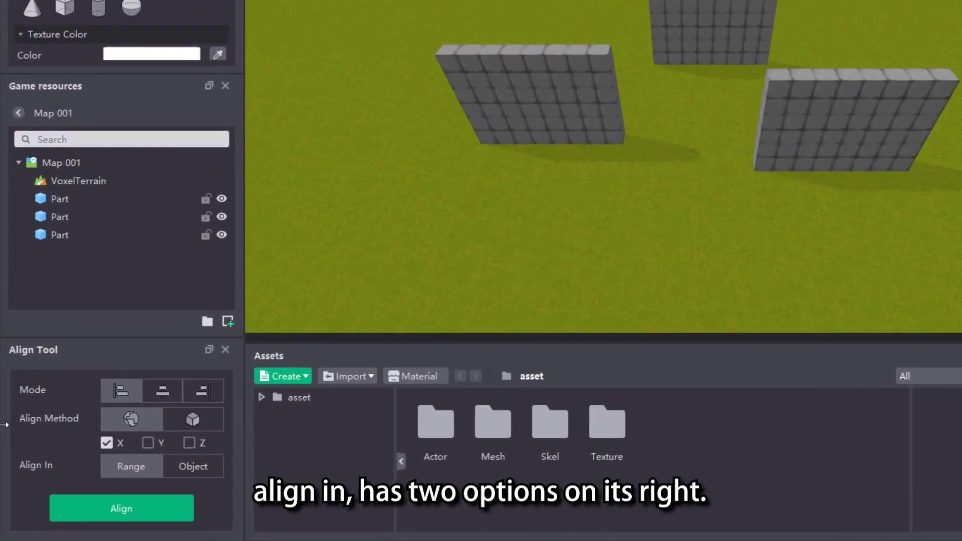
click(206, 425)
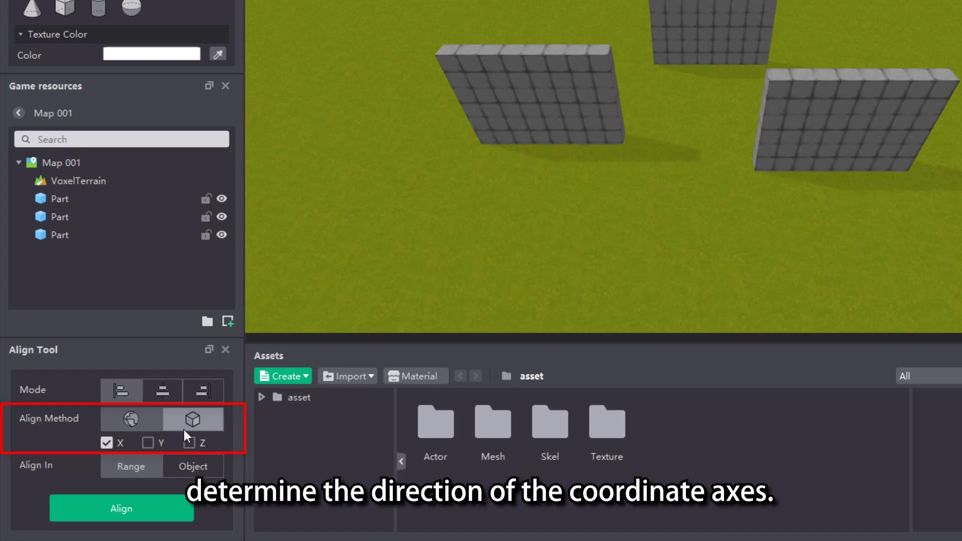
click(128, 427)
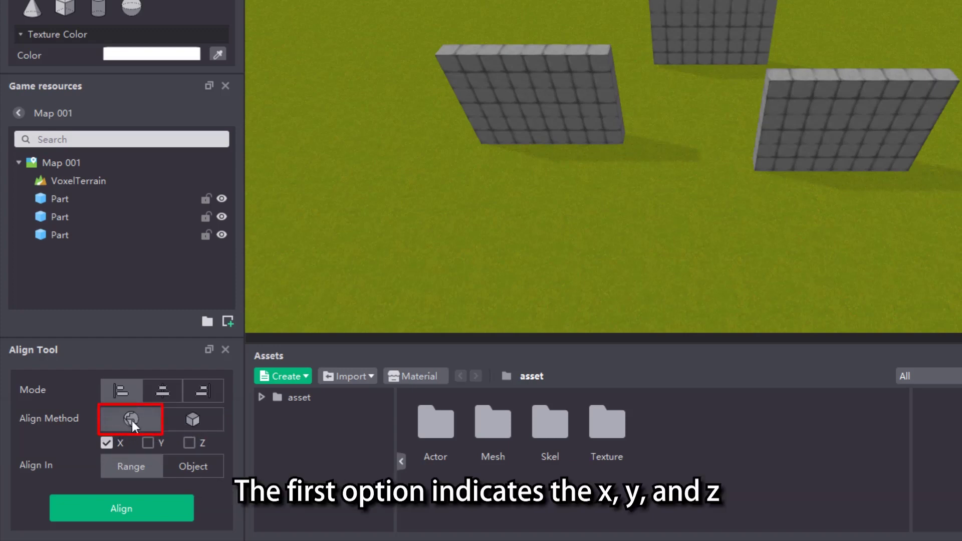
Toggle the Y and Z axes on and off, ending on world Align Method with only X
click(147, 443)
click(187, 444)
click(148, 443)
click(189, 443)
click(193, 420)
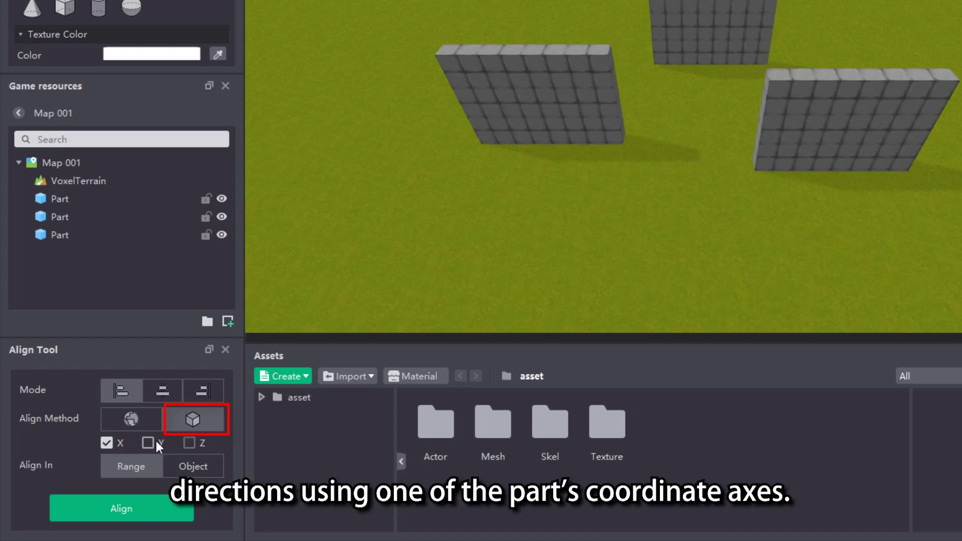
click(143, 416)
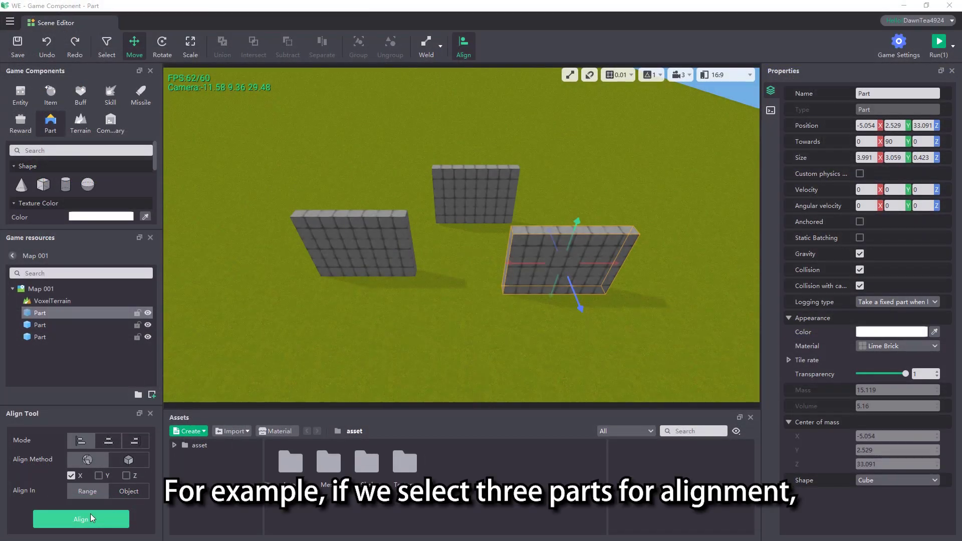
Align the three walls along X in world axes, then in local axes, undoing each try
shift+click(89, 338)
click(87, 459)
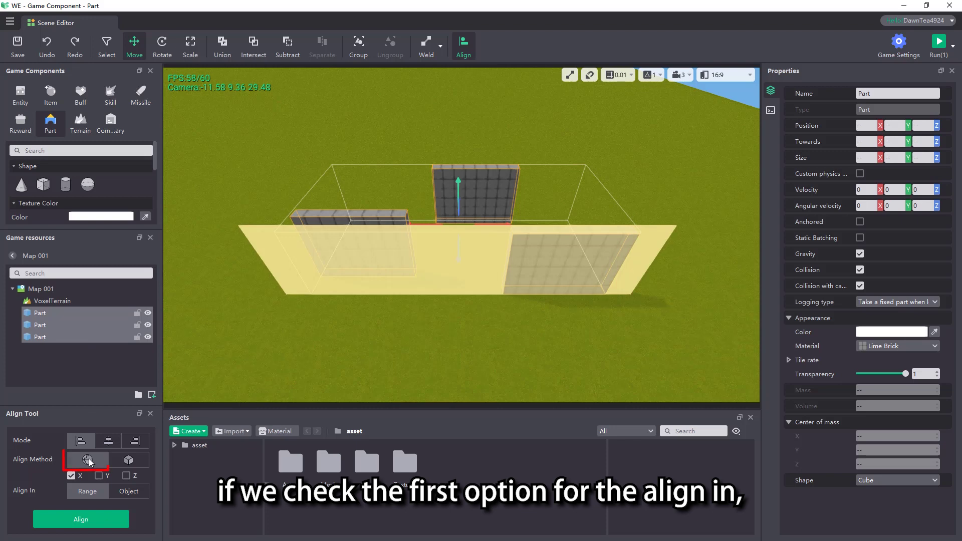
click(83, 519)
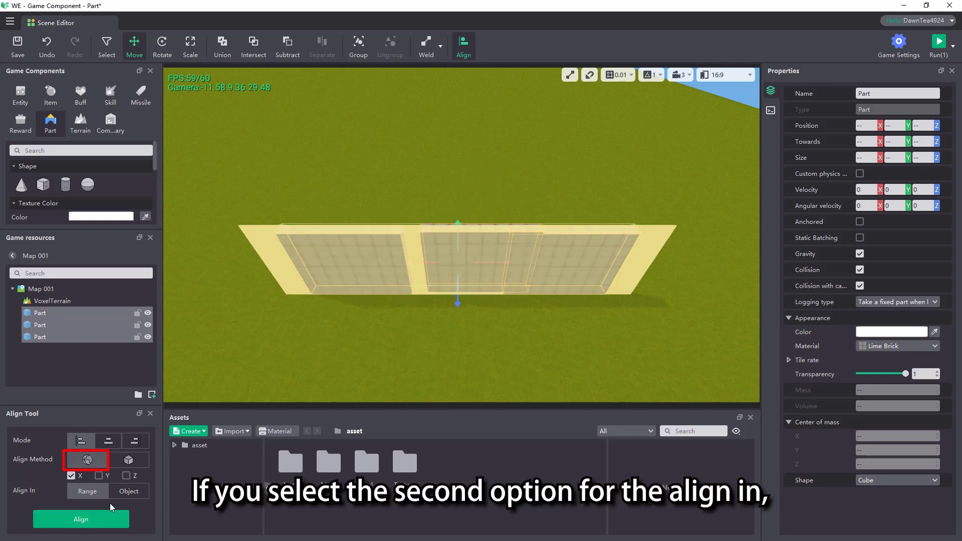
key(ctrl+z)
click(127, 459)
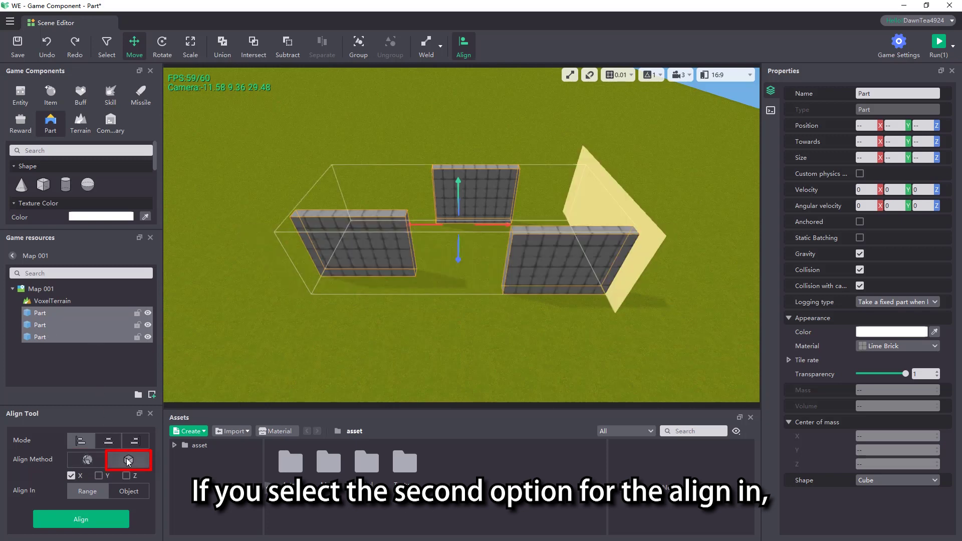
click(92, 519)
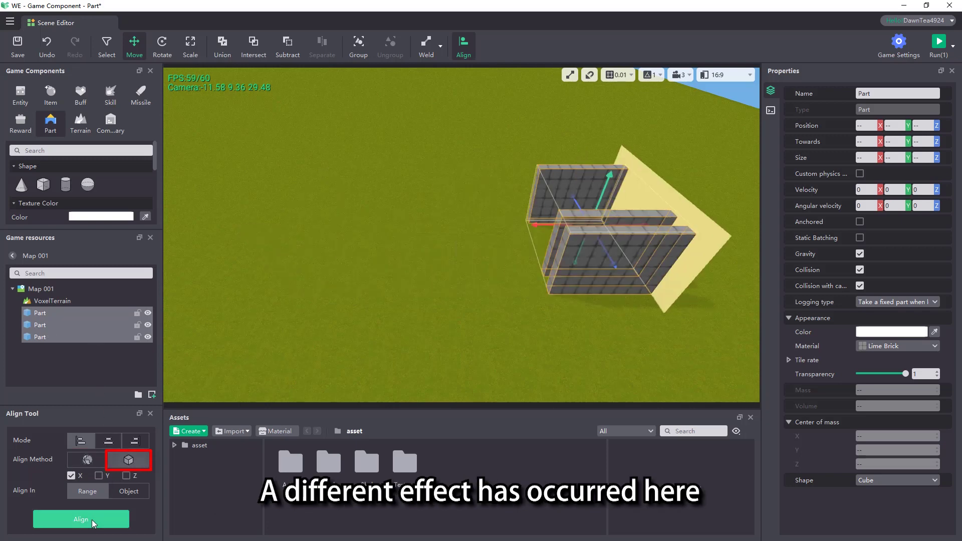
key(ctrl+z)
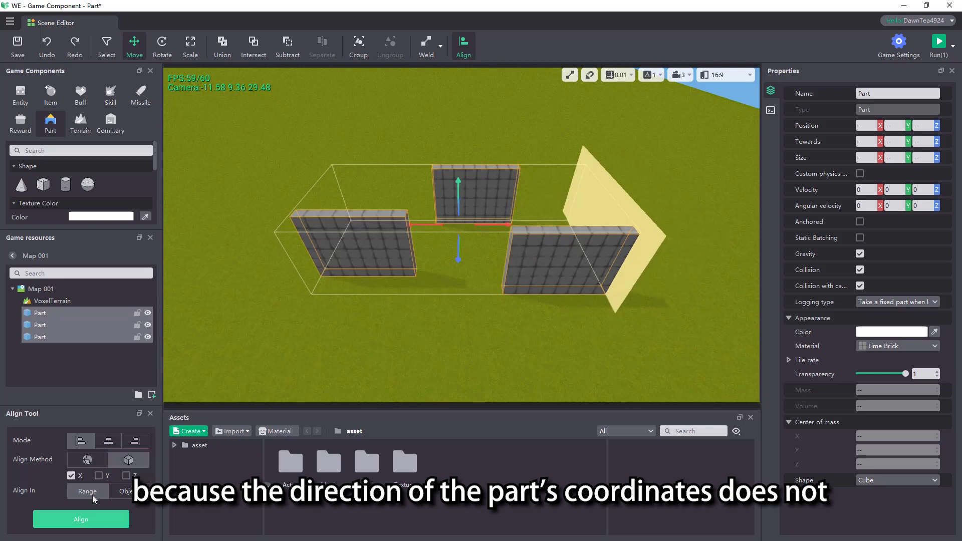
Back in world axes, try aligning with no axis, then re-enable X, align and undo
click(87, 459)
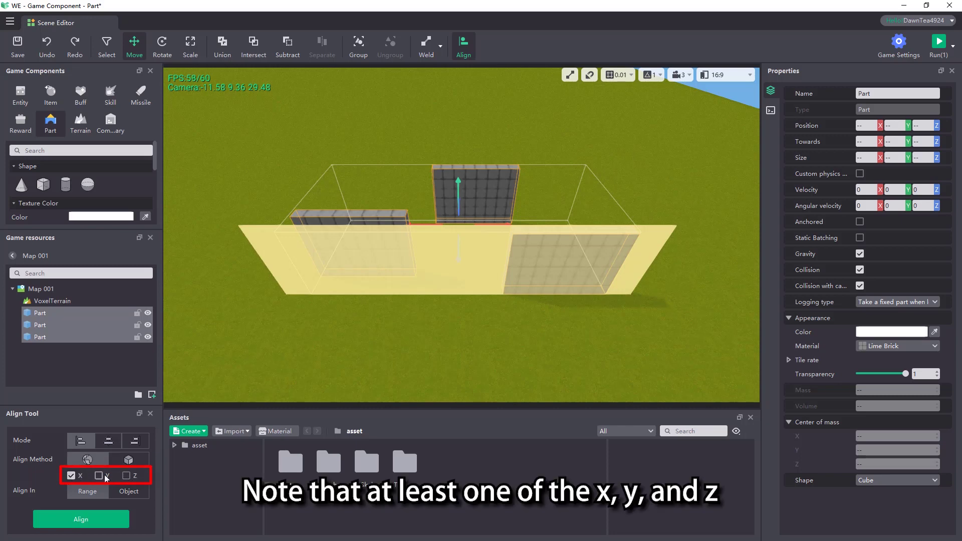
click(70, 476)
click(88, 522)
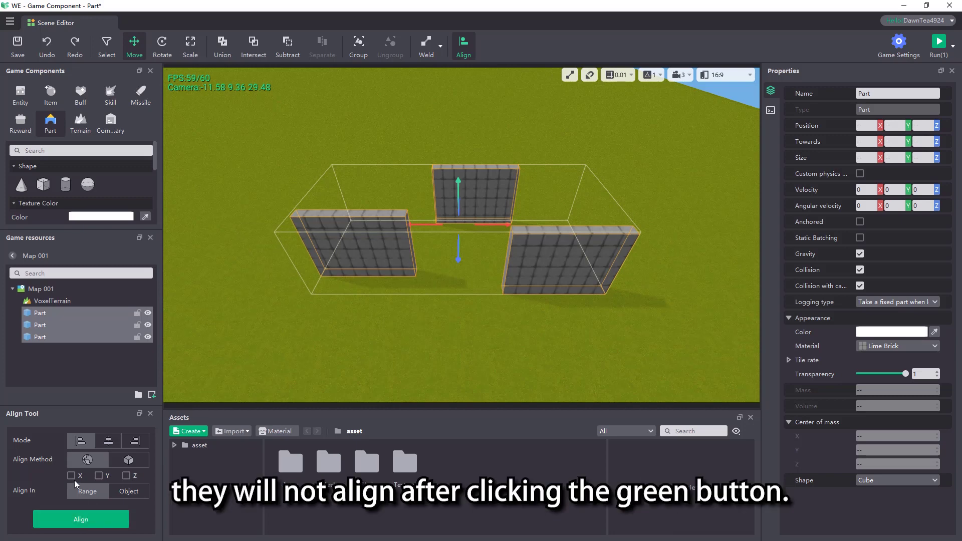
click(73, 476)
click(87, 518)
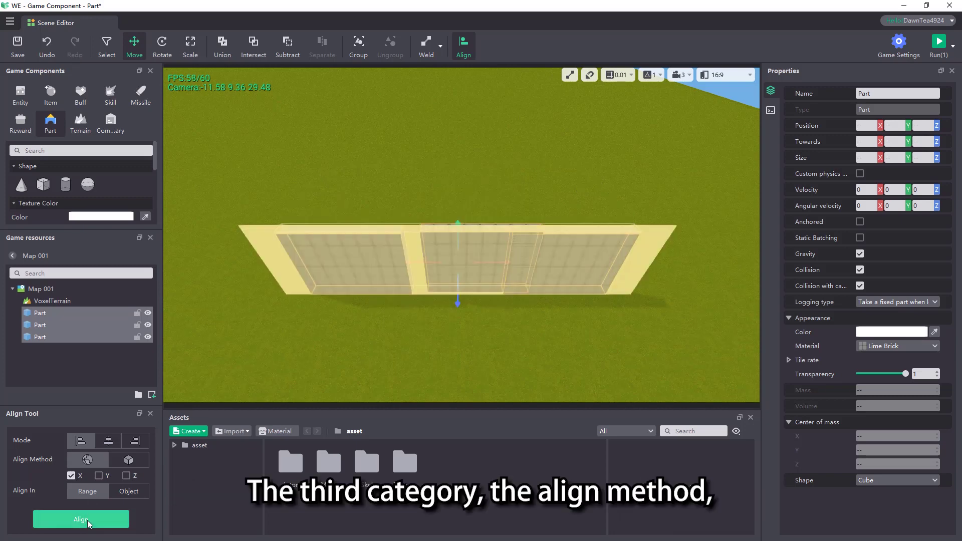
key(ctrl+z)
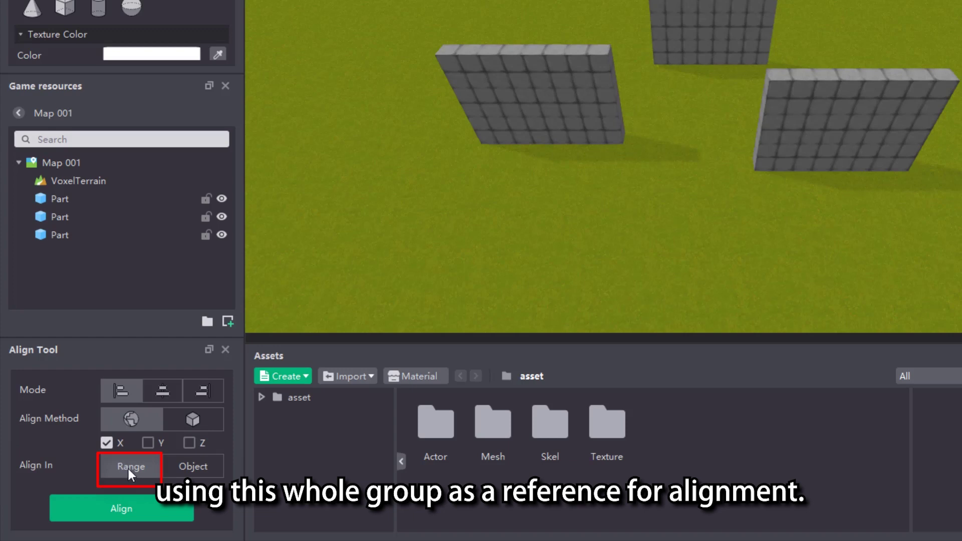
click(197, 468)
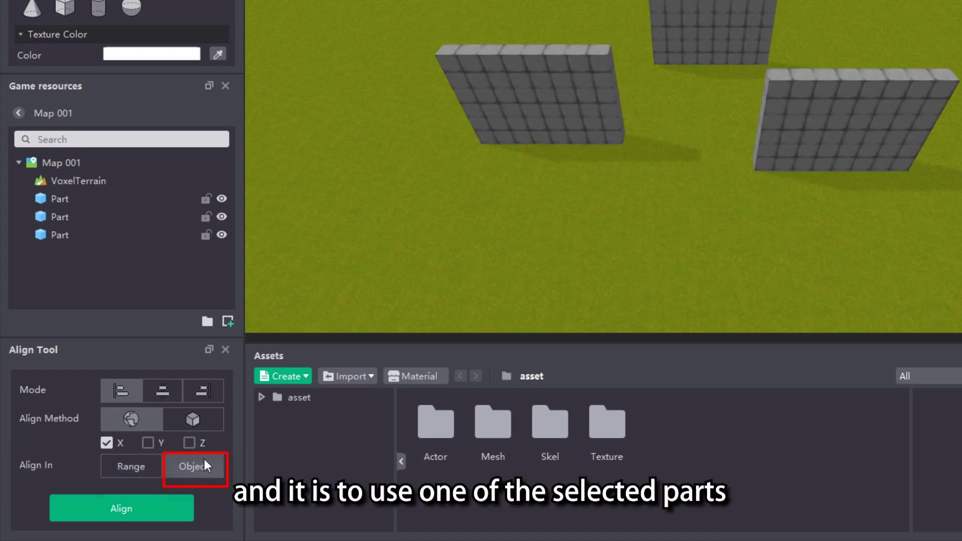
click(541, 102)
click(818, 116)
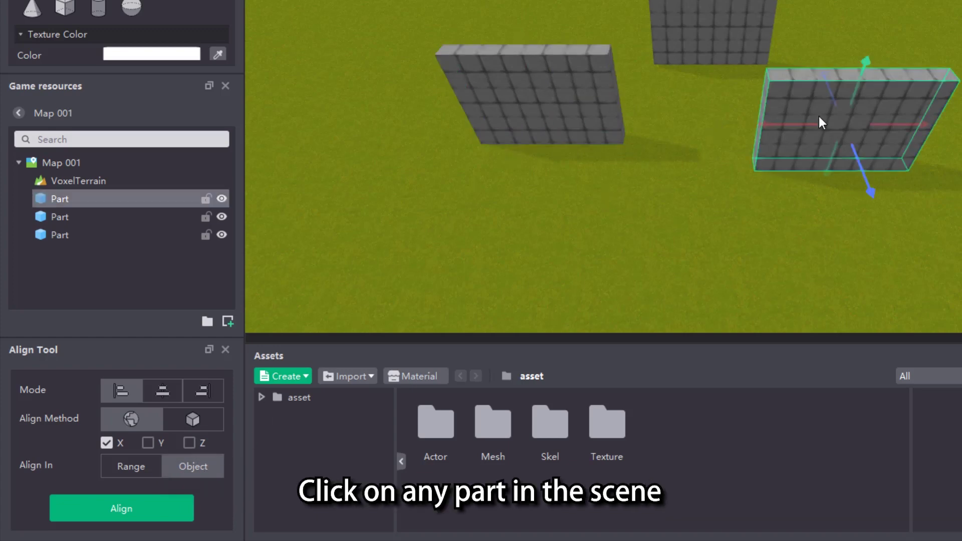
click(707, 20)
click(127, 467)
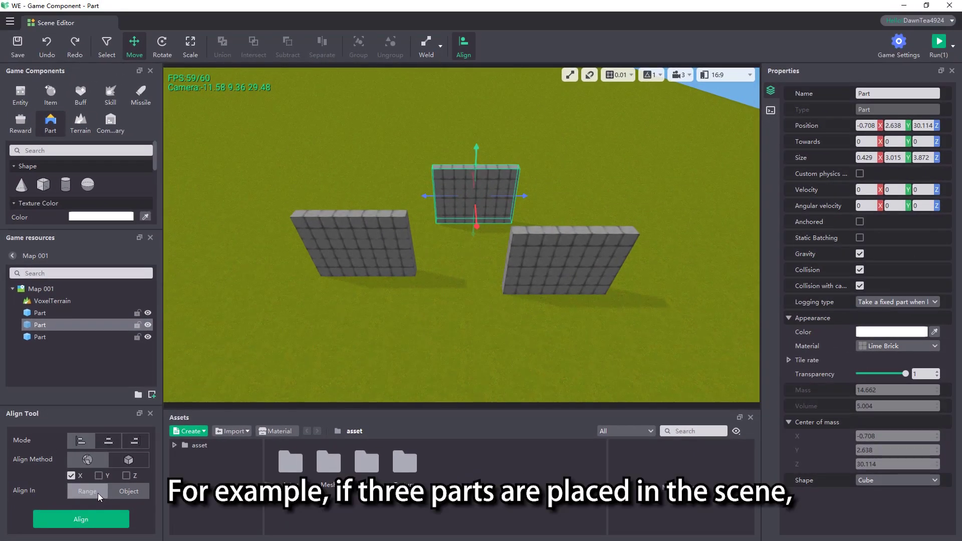
Set alignment relative to the selection range, select all three walls, and clear the X axis
click(97, 492)
click(88, 313)
shift+click(77, 334)
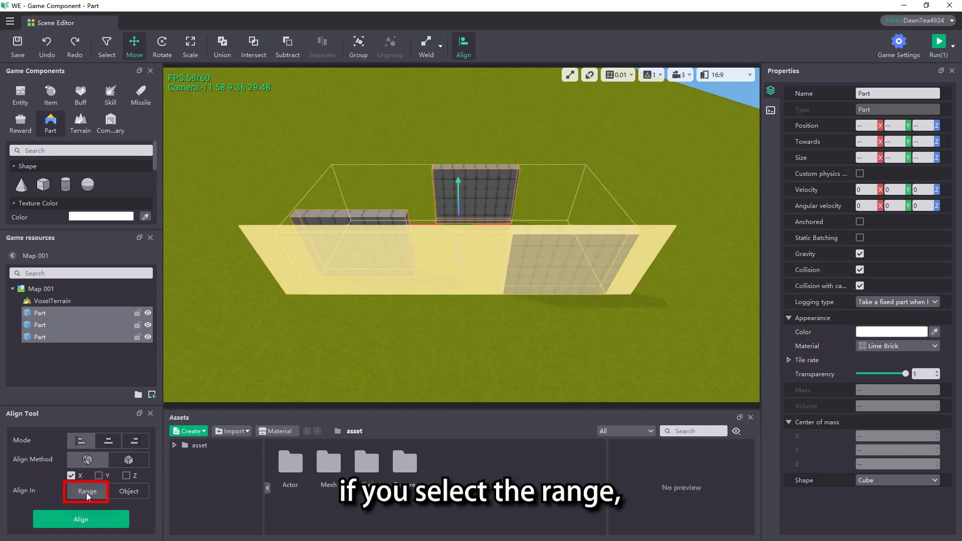
click(71, 475)
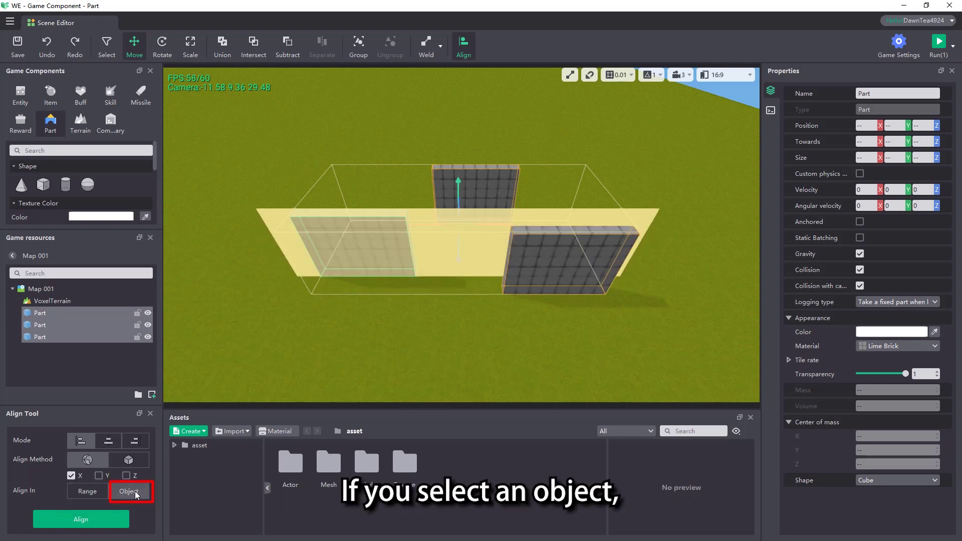
Switch Align In to Object and make the right wall the reference part
click(135, 491)
click(469, 175)
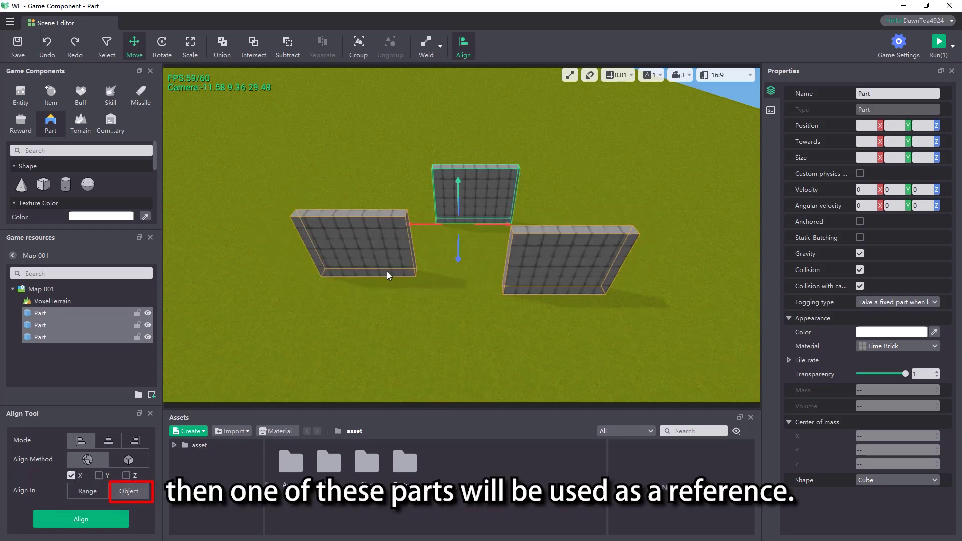
click(570, 243)
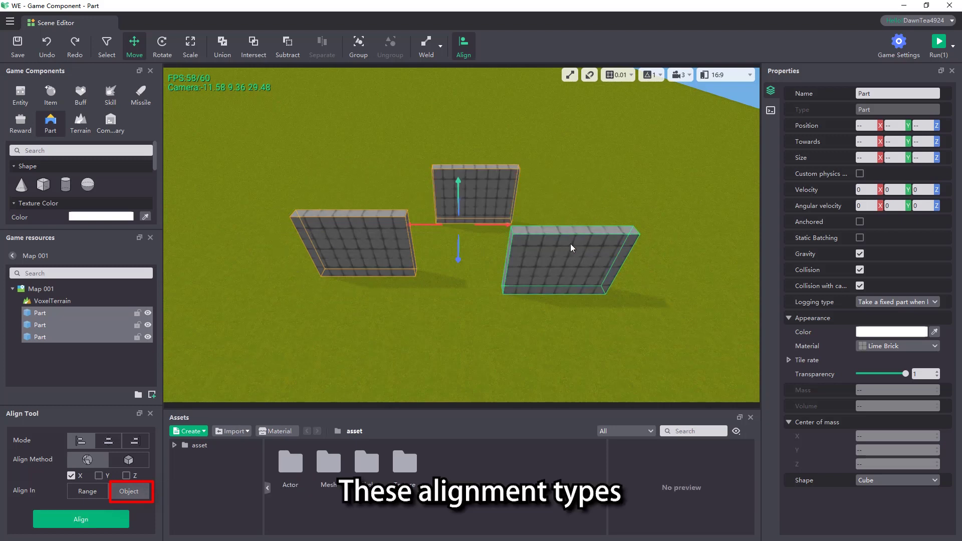
mouse_move(130, 508)
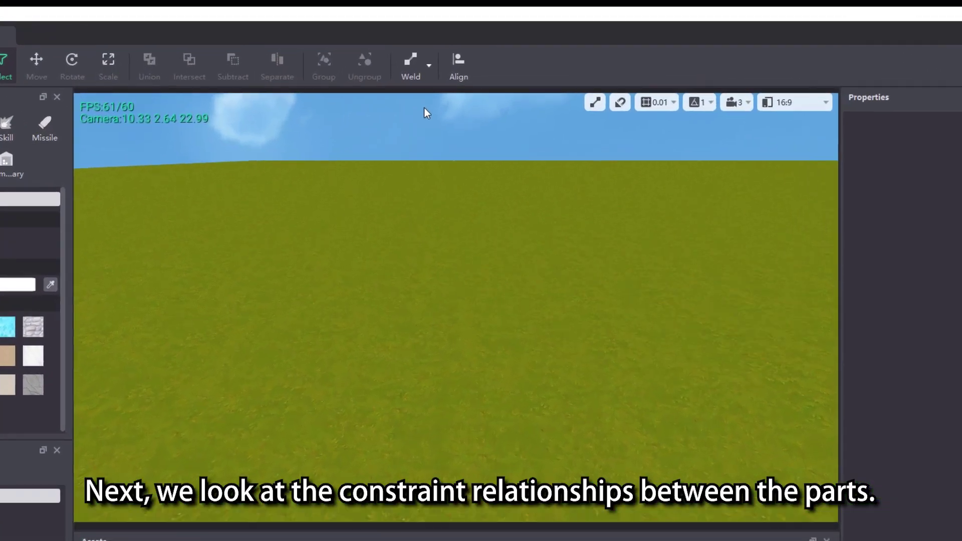
click(419, 79)
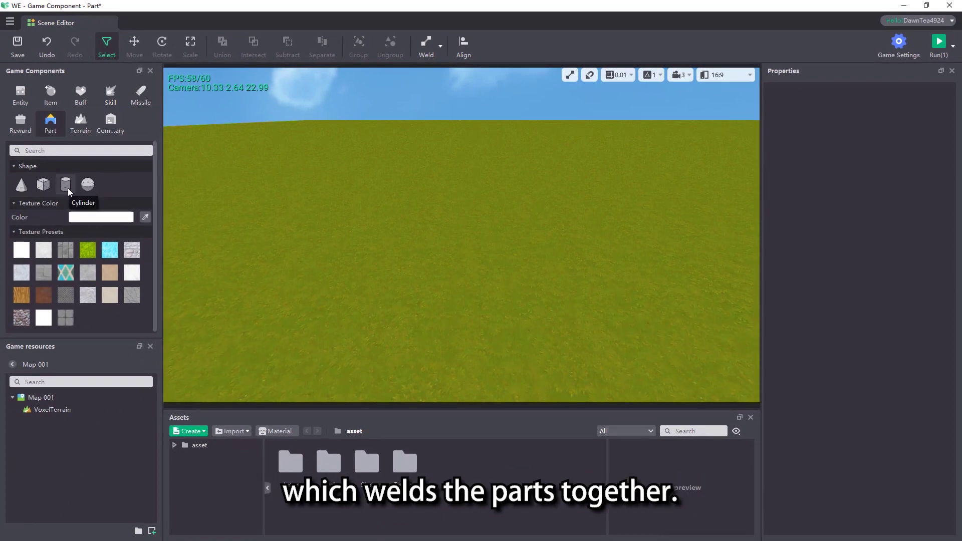
drag(66, 184, 486, 271)
mouse_move(21, 186)
mouse_down()
mouse_move(358, 245)
mouse_move(356, 262)
mouse_up()
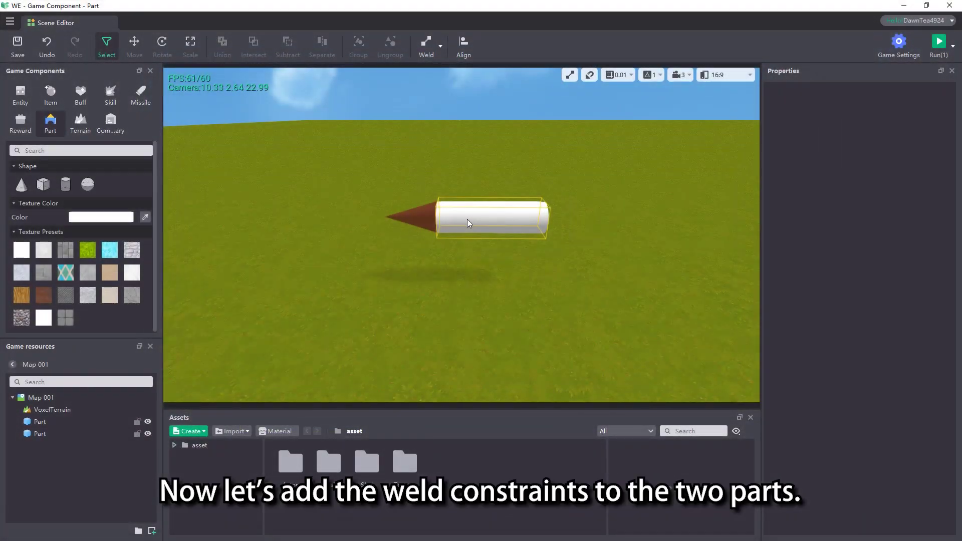
Weld the cone's tip to the white cylinder, creating a FixedConstraint between them
click(453, 73)
click(441, 44)
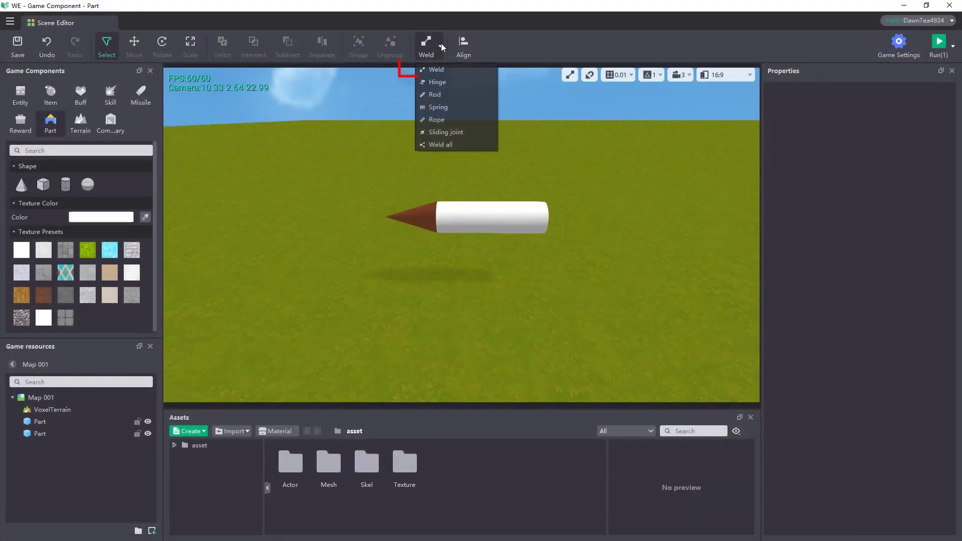
click(446, 72)
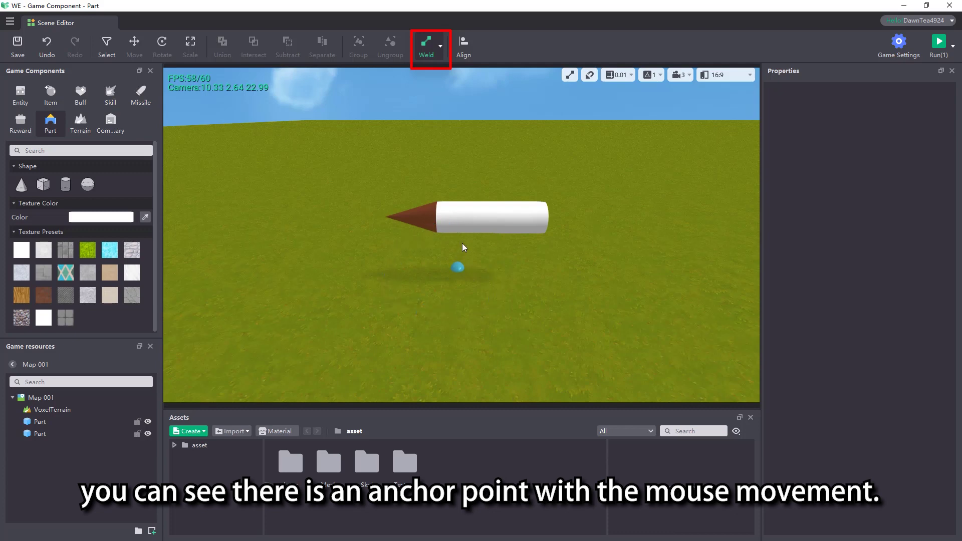
click(408, 218)
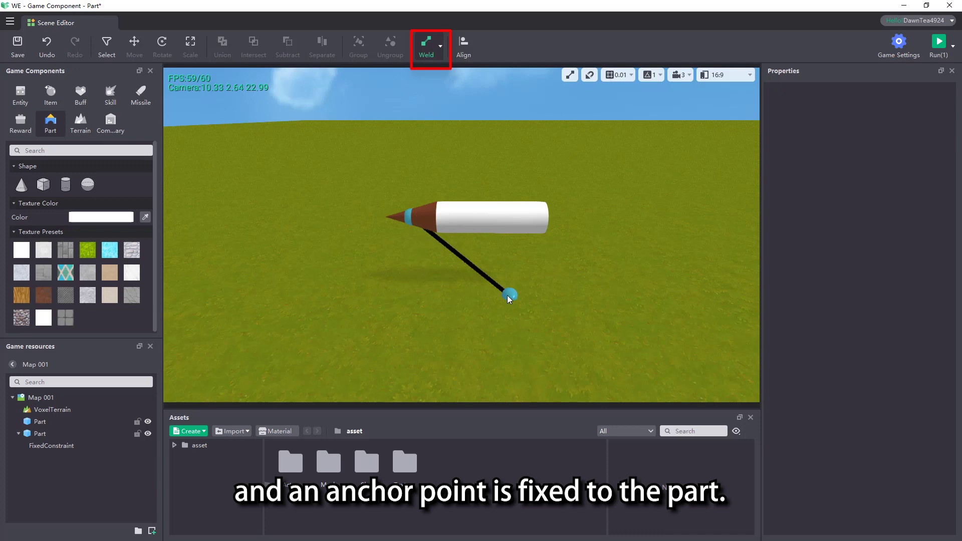
click(483, 219)
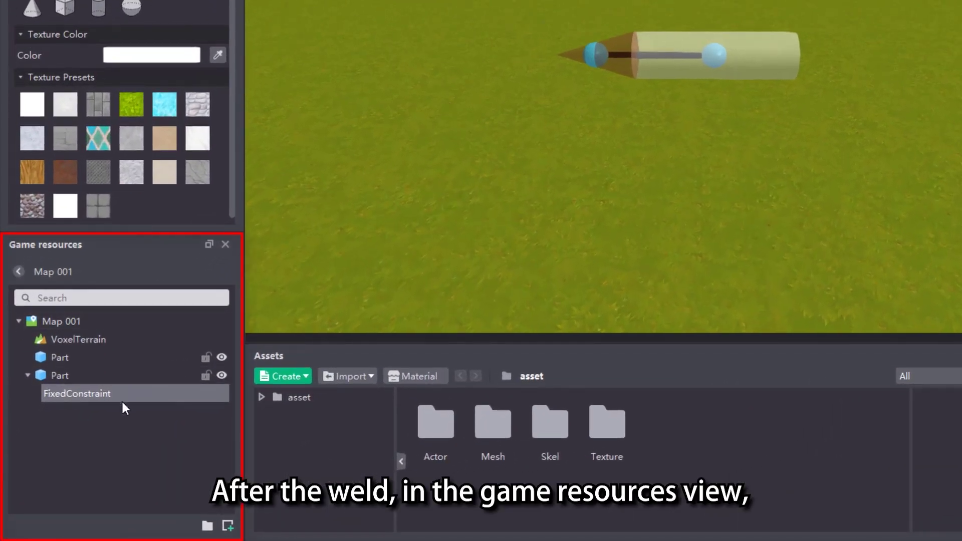
Delete the FixedConstraint under the second Part in Game resources
click(28, 373)
click(28, 373)
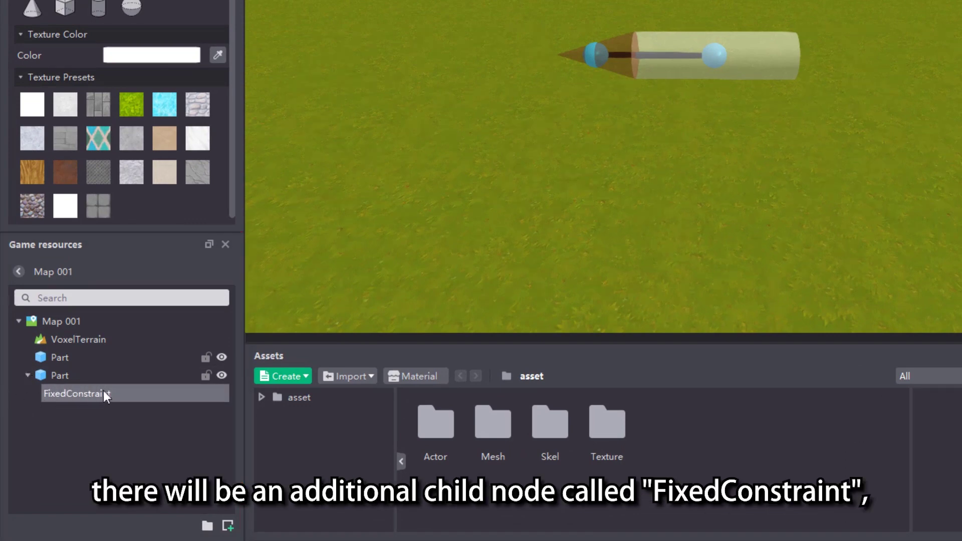
click(109, 374)
click(88, 393)
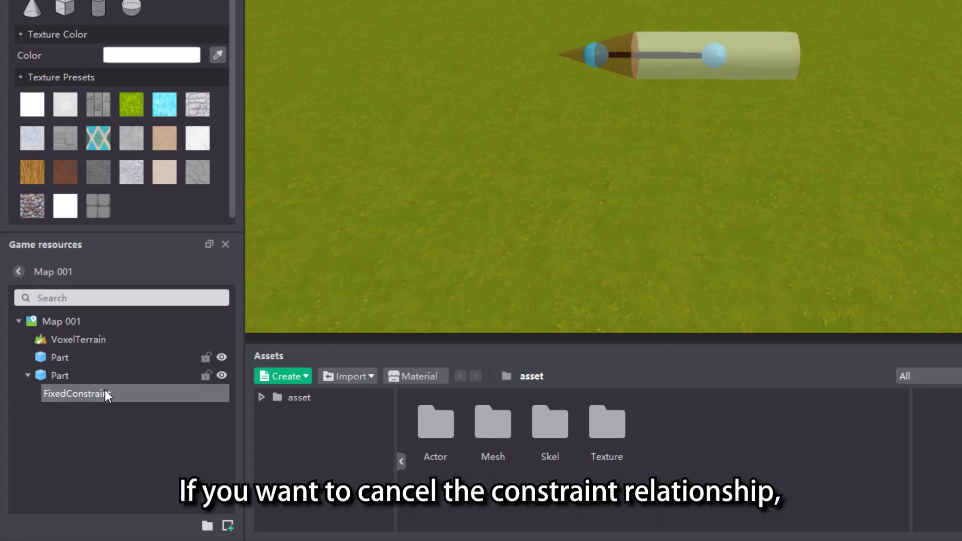
right_click(106, 392)
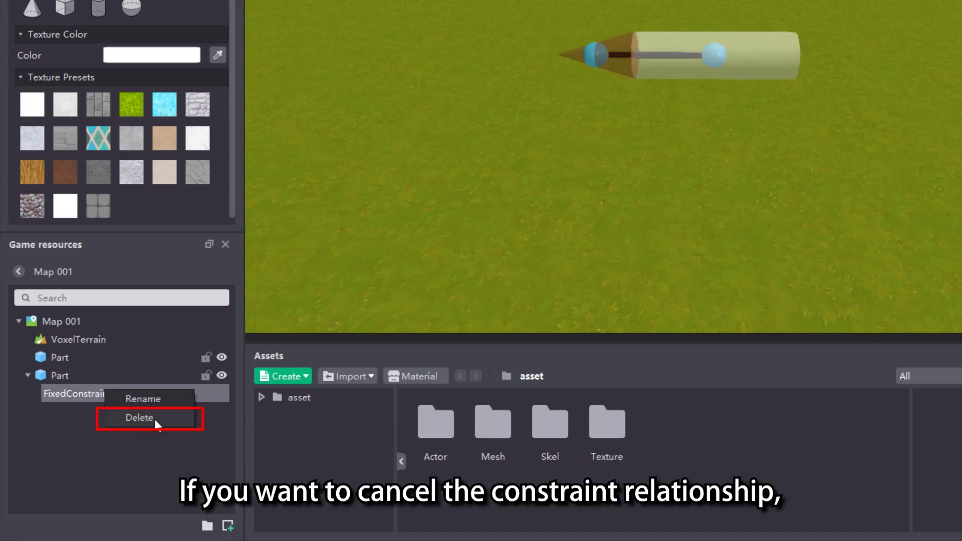
click(167, 416)
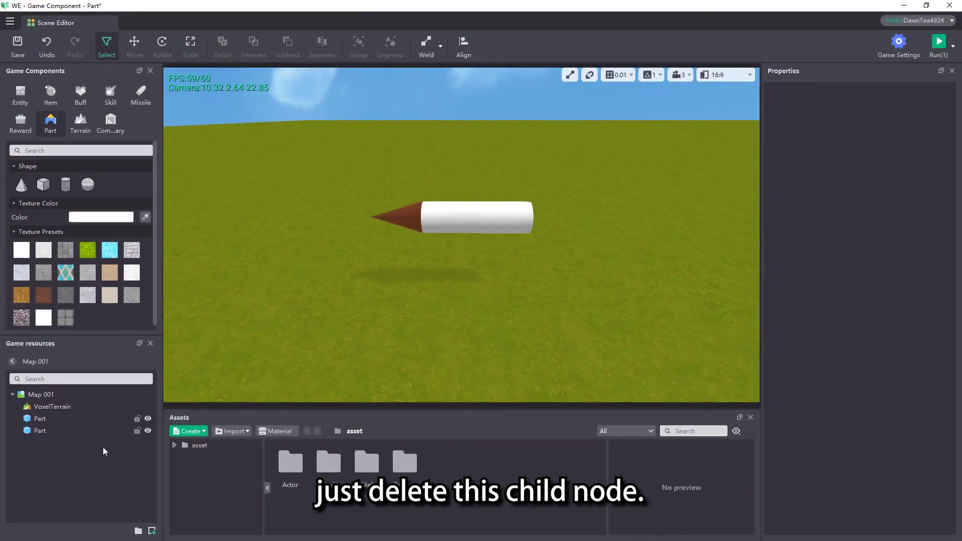
click(440, 49)
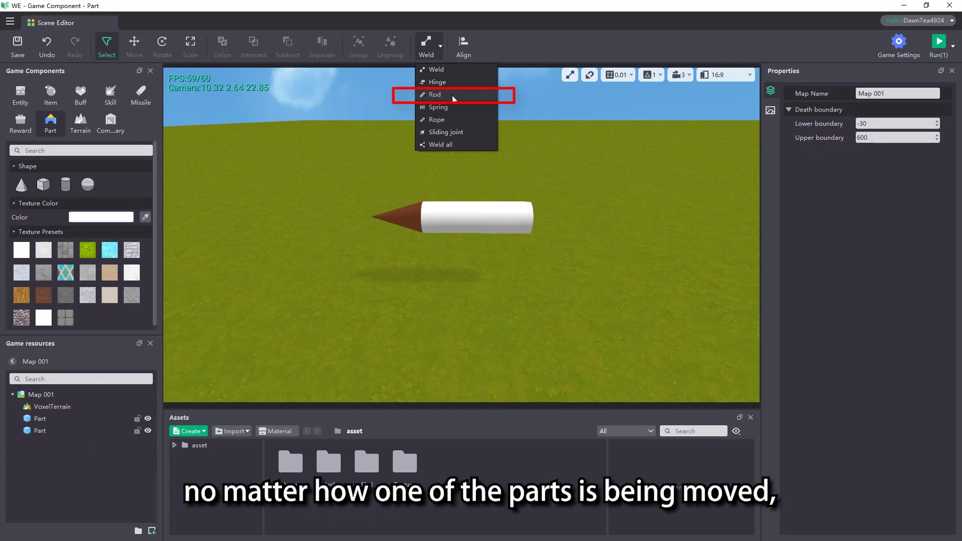
Select the cylinder part and drag it away from the cone with the Move tool
click(440, 49)
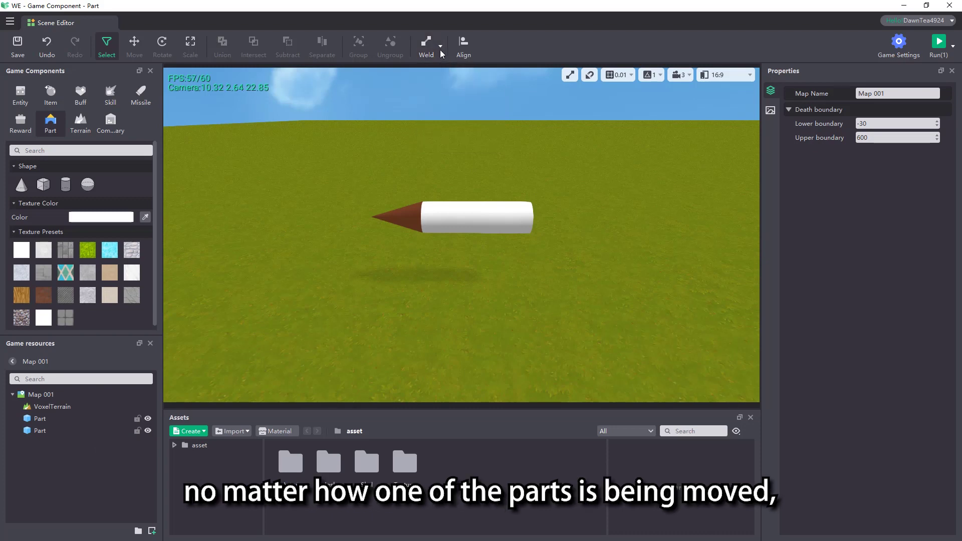
click(80, 418)
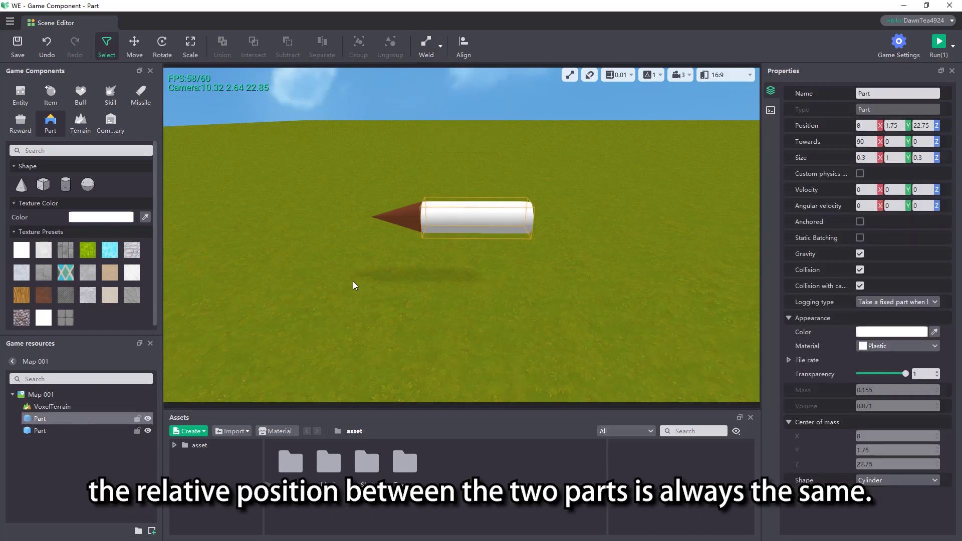
click(134, 46)
drag(509, 219, 588, 221)
Join the cone's base to the cylinder's near end with a Rod constraint (length 1.25, radius 0.05)
click(440, 46)
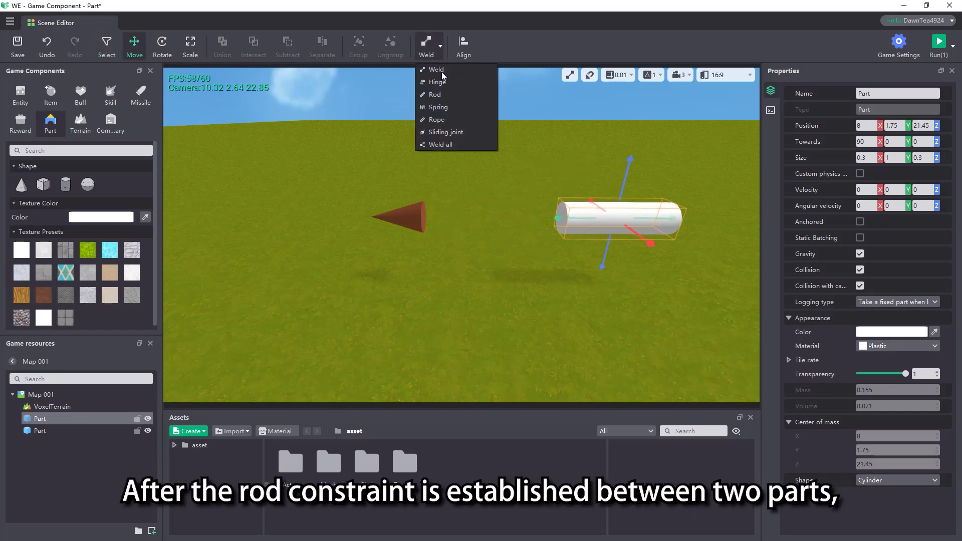
click(440, 92)
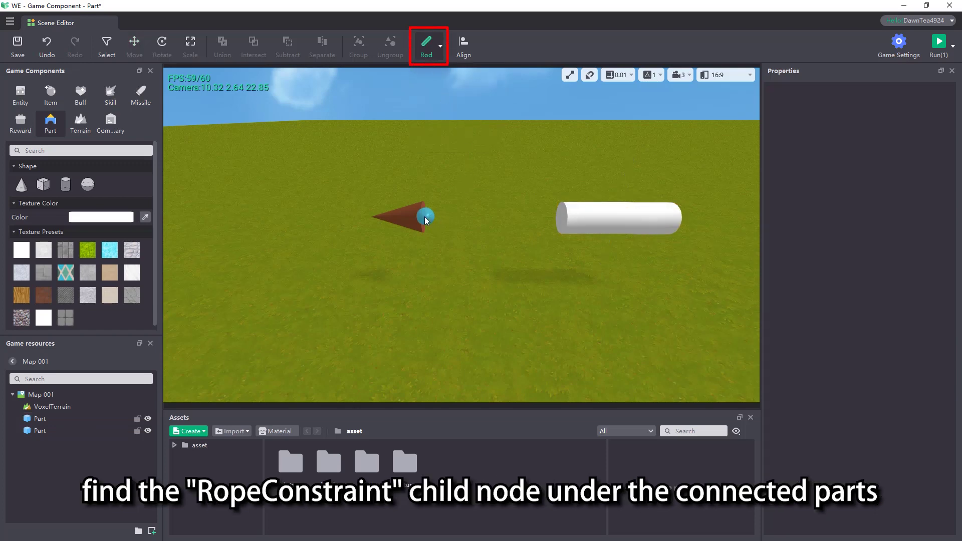
click(426, 217)
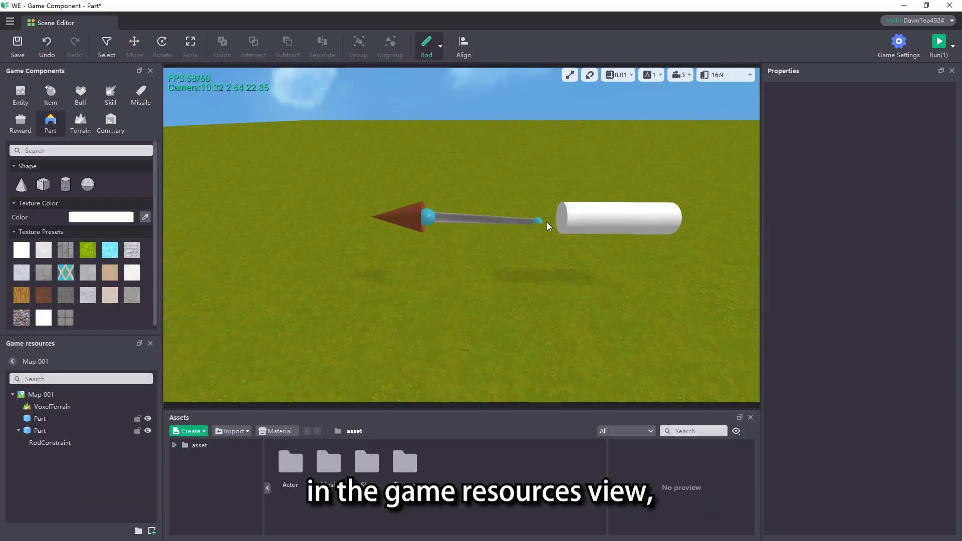
click(562, 219)
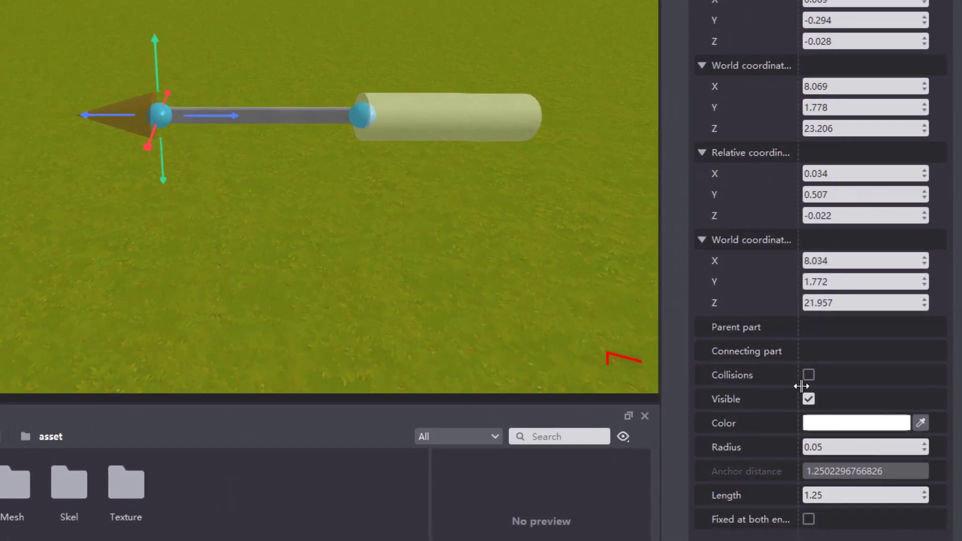
Tick Collisions and untick Visible in the RodConstraint properties
click(808, 375)
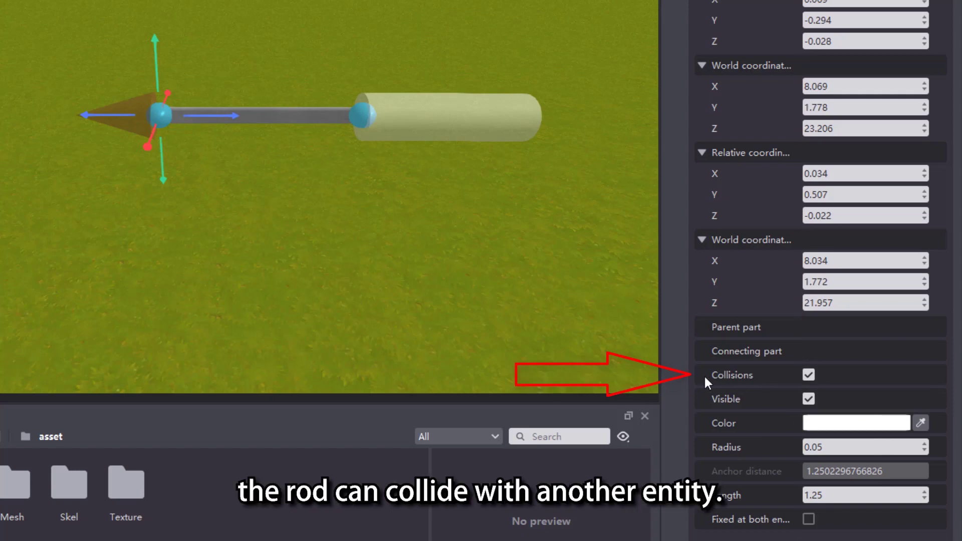
click(809, 399)
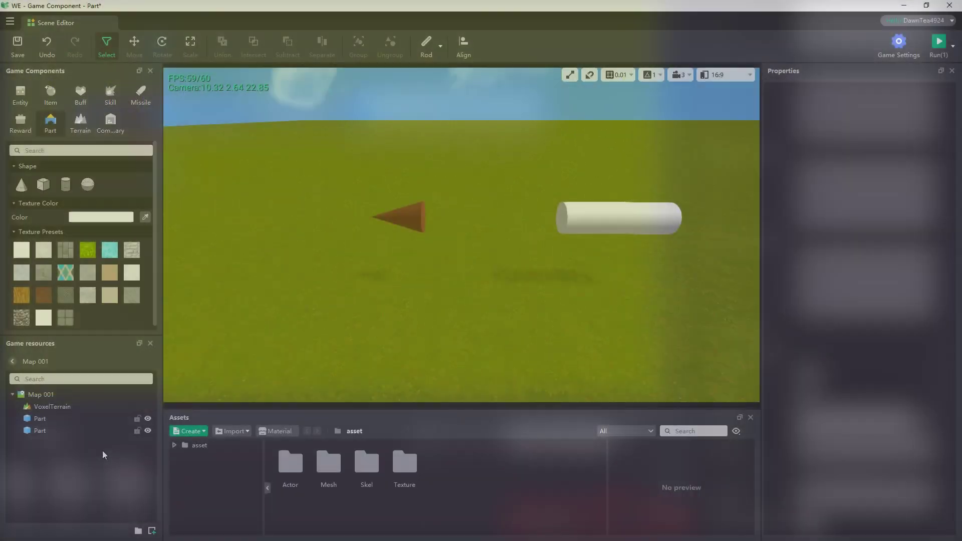
Tie the cone's base to the cylinder with a Rope constraint
click(440, 46)
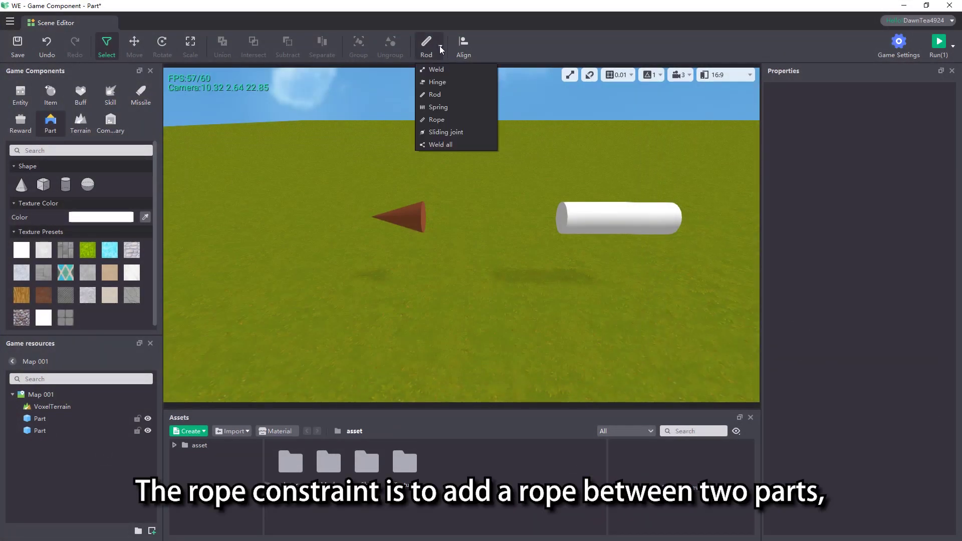
click(460, 121)
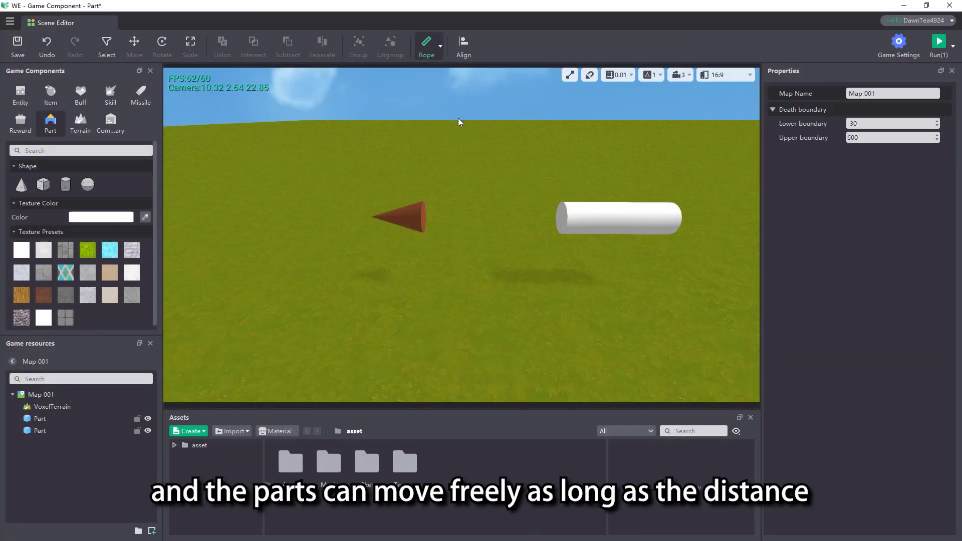
click(426, 218)
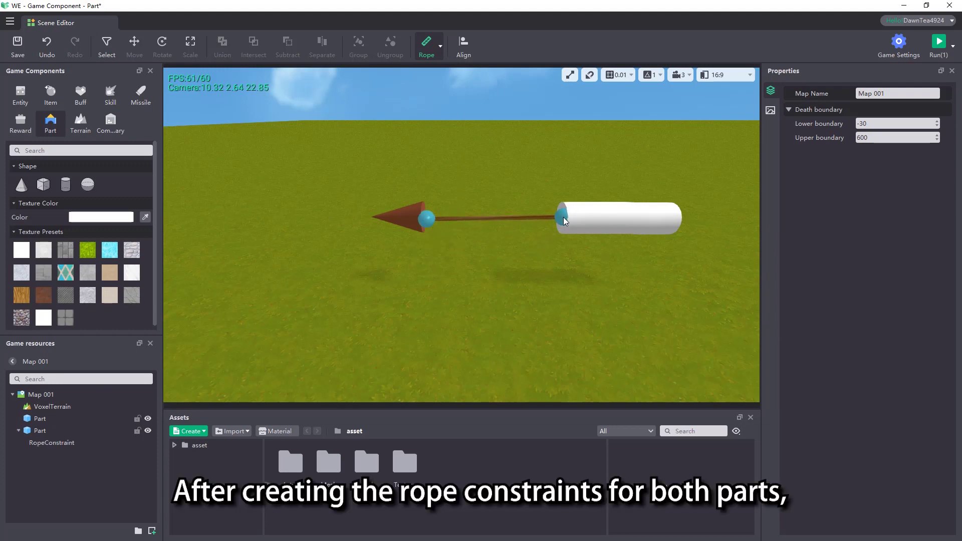
click(563, 217)
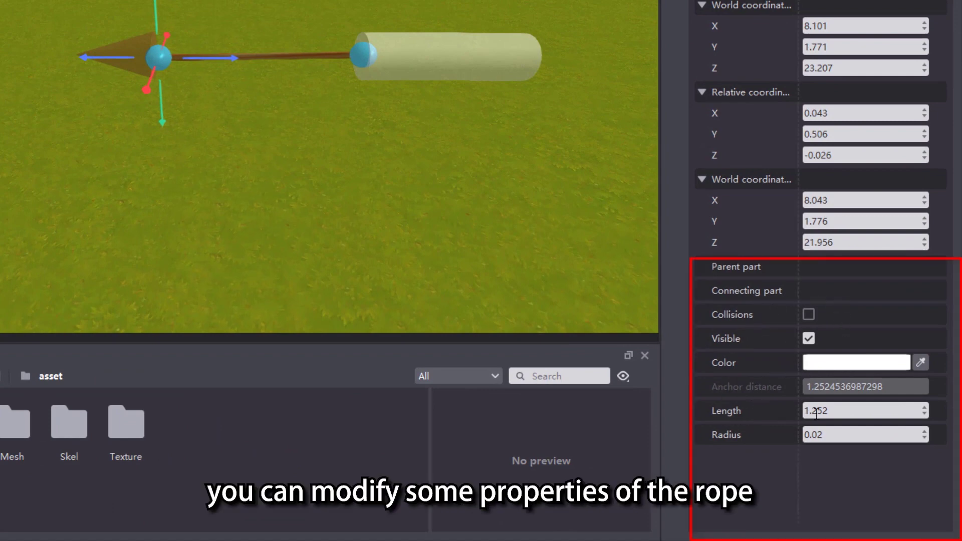
Change the rope's Length from 1.252 to 1.5
click(837, 412)
drag(837, 412, 782, 415)
text(1.5)
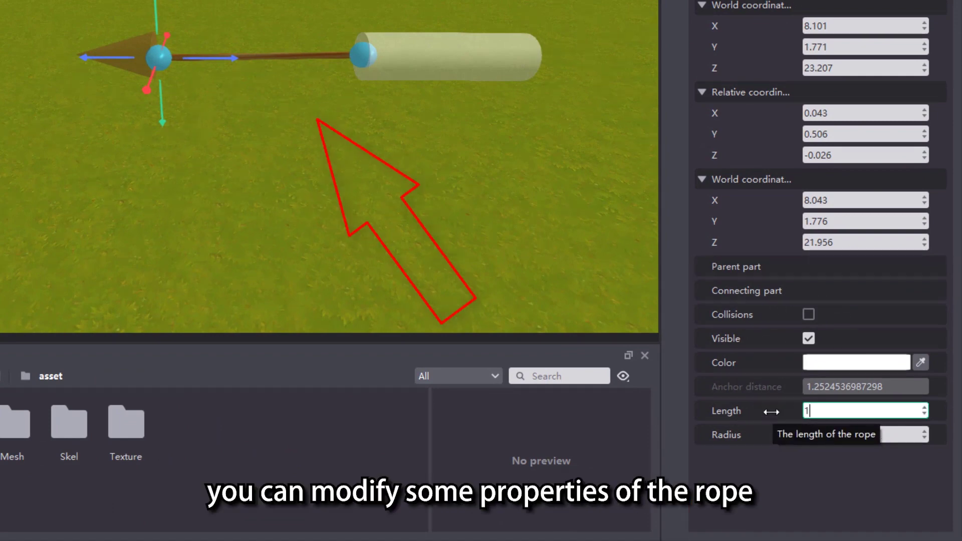